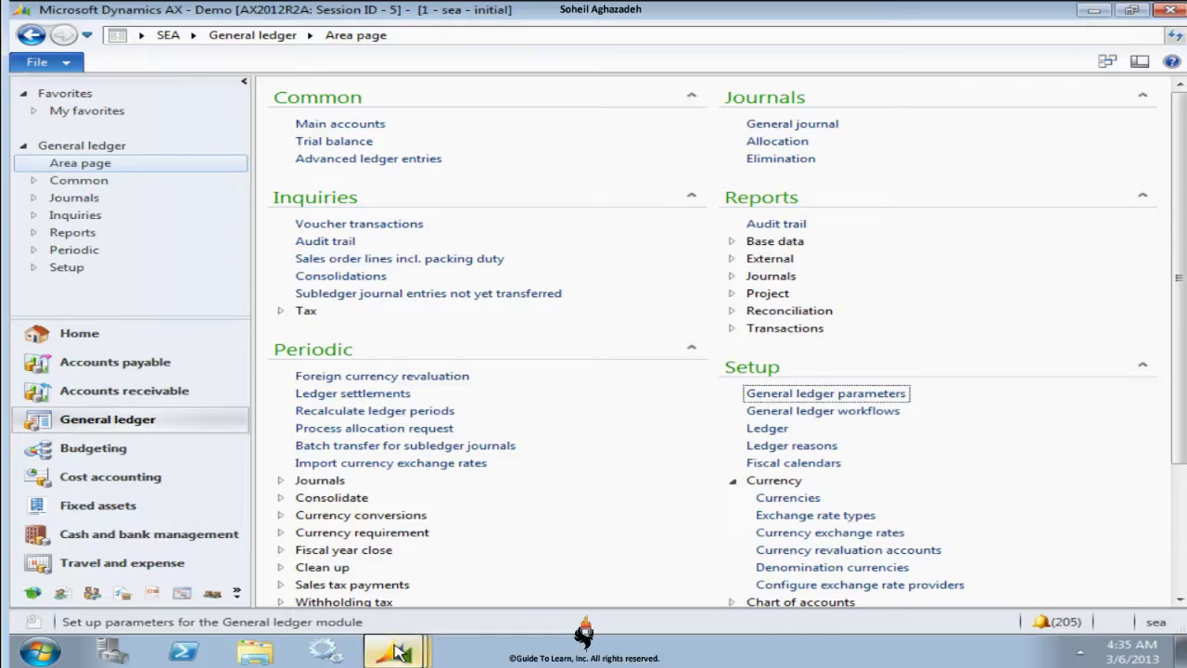
Bring the SEA Ledger form forward and pick Seahorse as its fiscal calendar
{"action": "mouse_move", "coordinate": [401, 638]}
{"action": "left_click", "coordinate": [435, 556]}
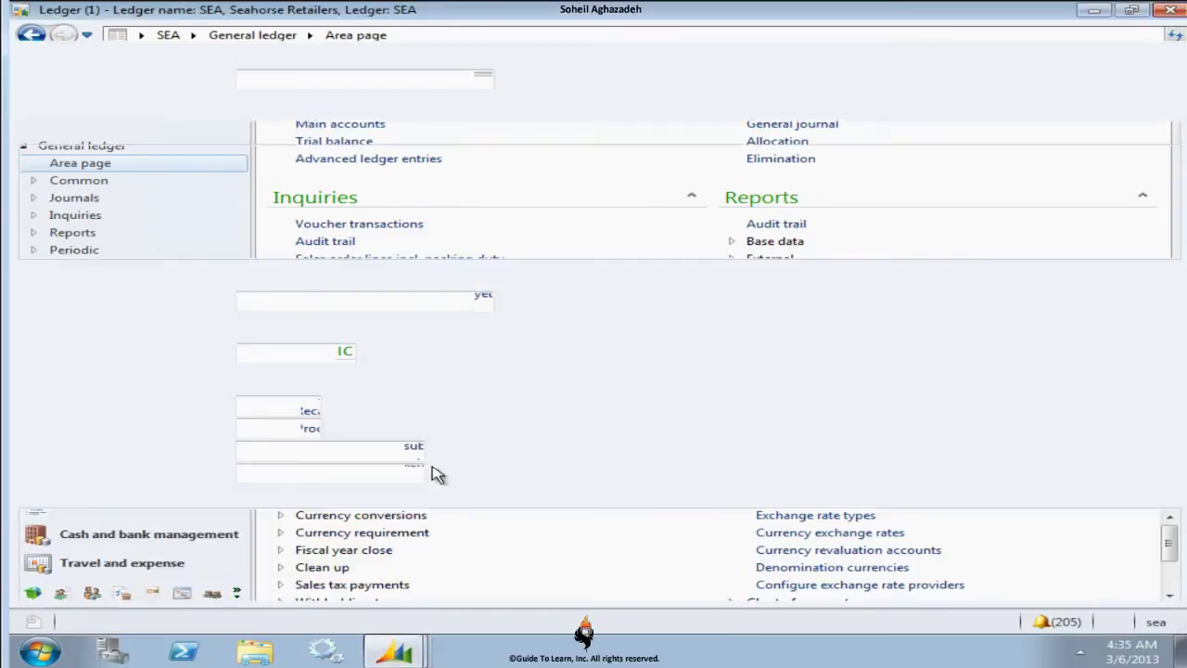
{"action": "left_click", "coordinate": [344, 353]}
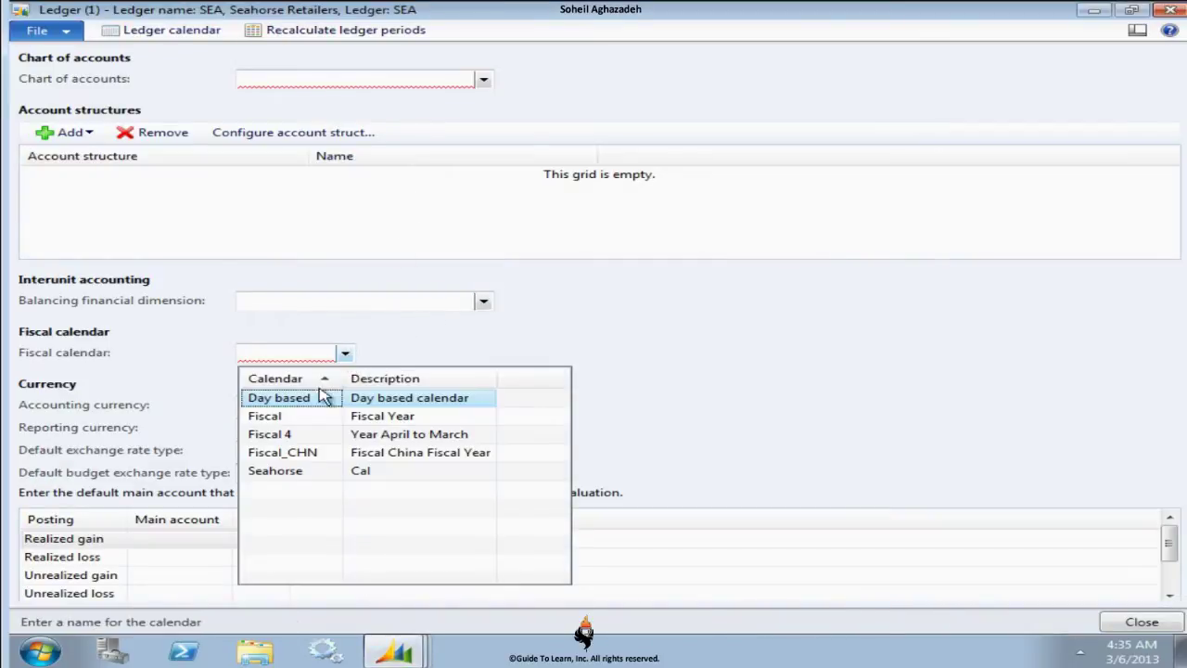
{"action": "left_click", "coordinate": [293, 477]}
{"action": "left_click", "coordinate": [295, 483]}
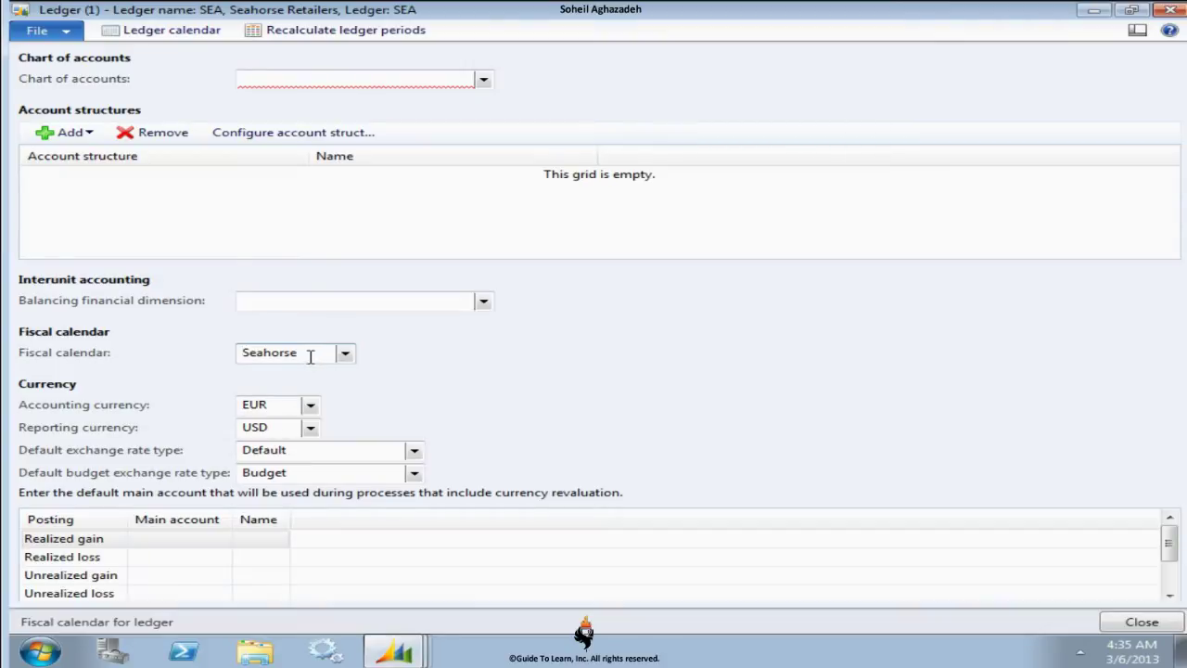
Check which charts of accounts the SEA ledger's lookup offers, then minimize the Ledger form
{"action": "left_click", "coordinate": [381, 79]}
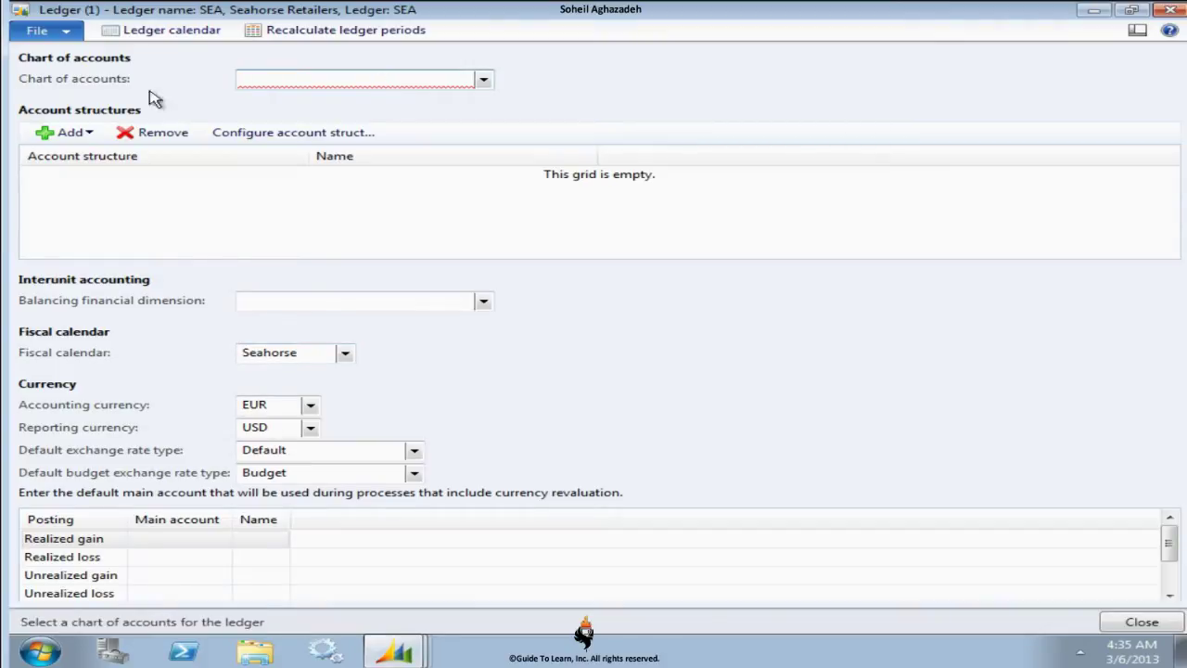
{"action": "left_click", "coordinate": [483, 78]}
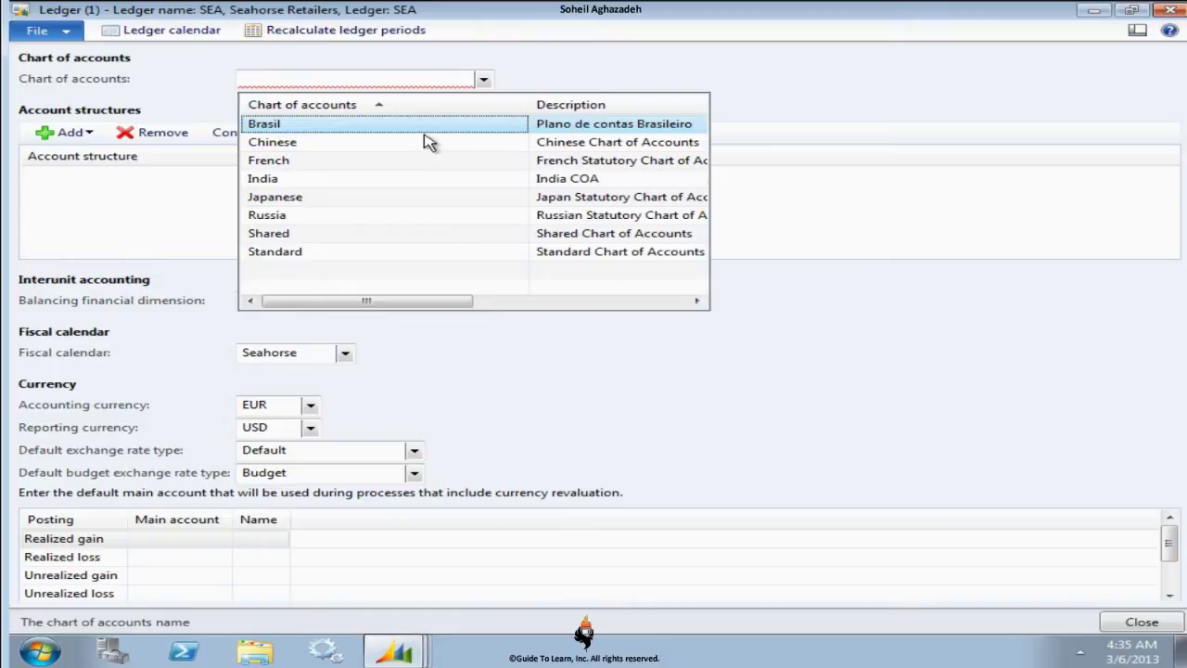
{"action": "left_click", "coordinate": [1104, 11]}
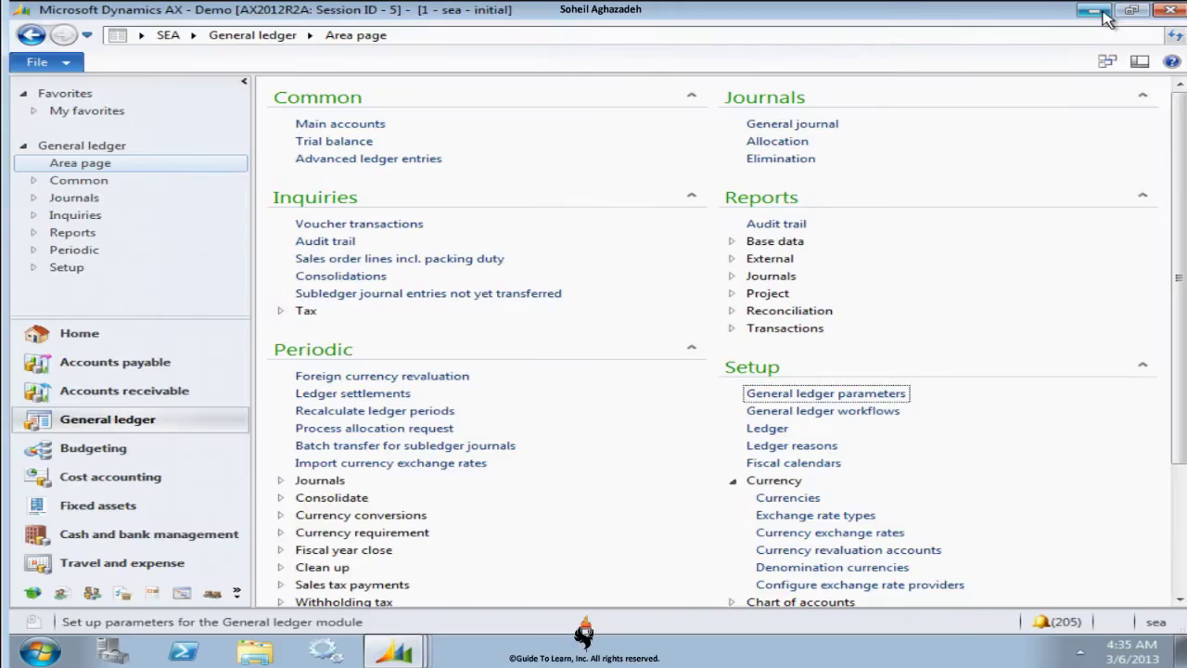
Open Setup > Chart of accounts full screen and browse the Brasil, French and Shared charts
{"action": "left_click", "coordinate": [762, 482]}
{"action": "left_click", "coordinate": [732, 497]}
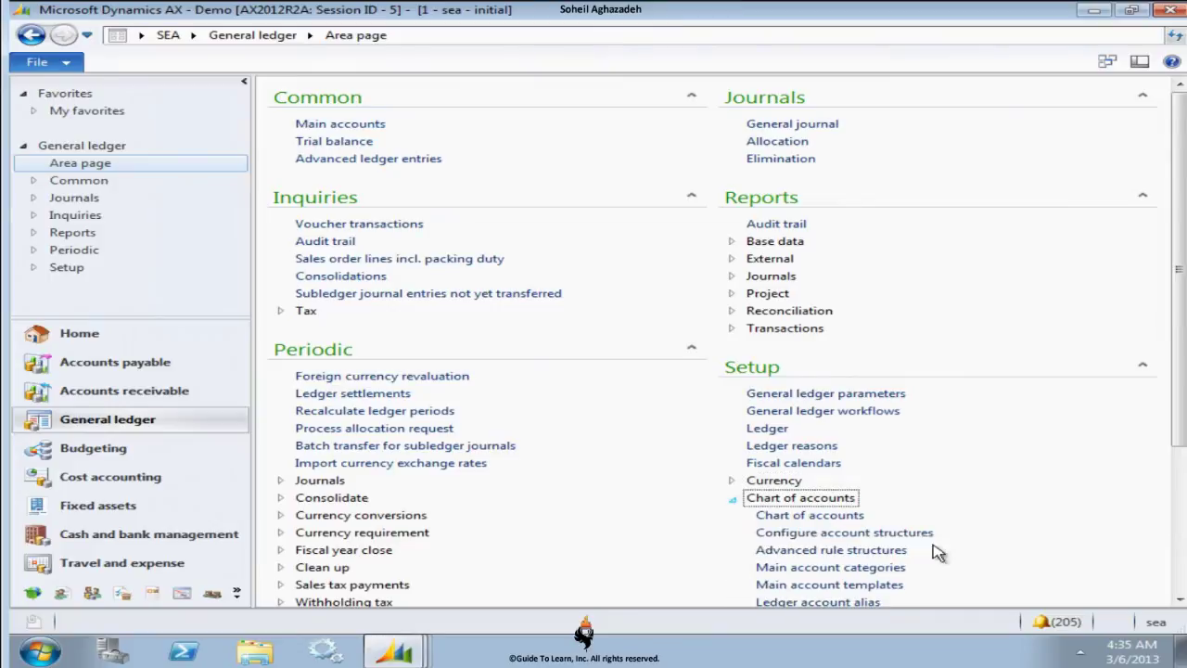
{"action": "left_click", "coordinate": [860, 514]}
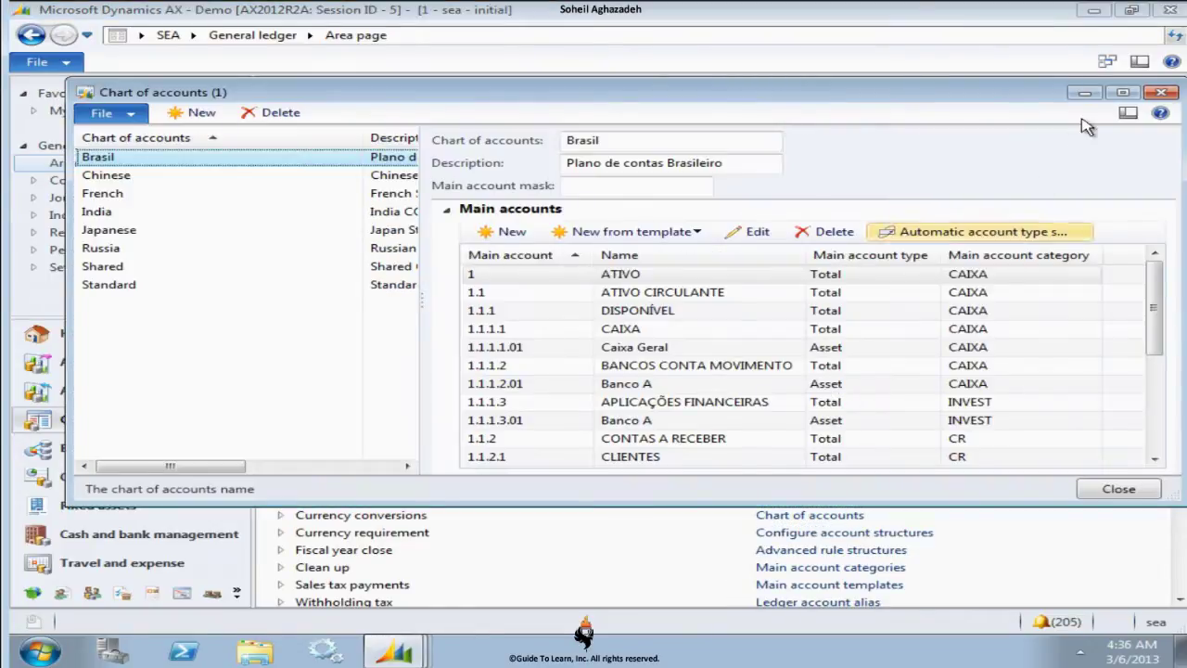
{"action": "left_click", "coordinate": [1122, 93]}
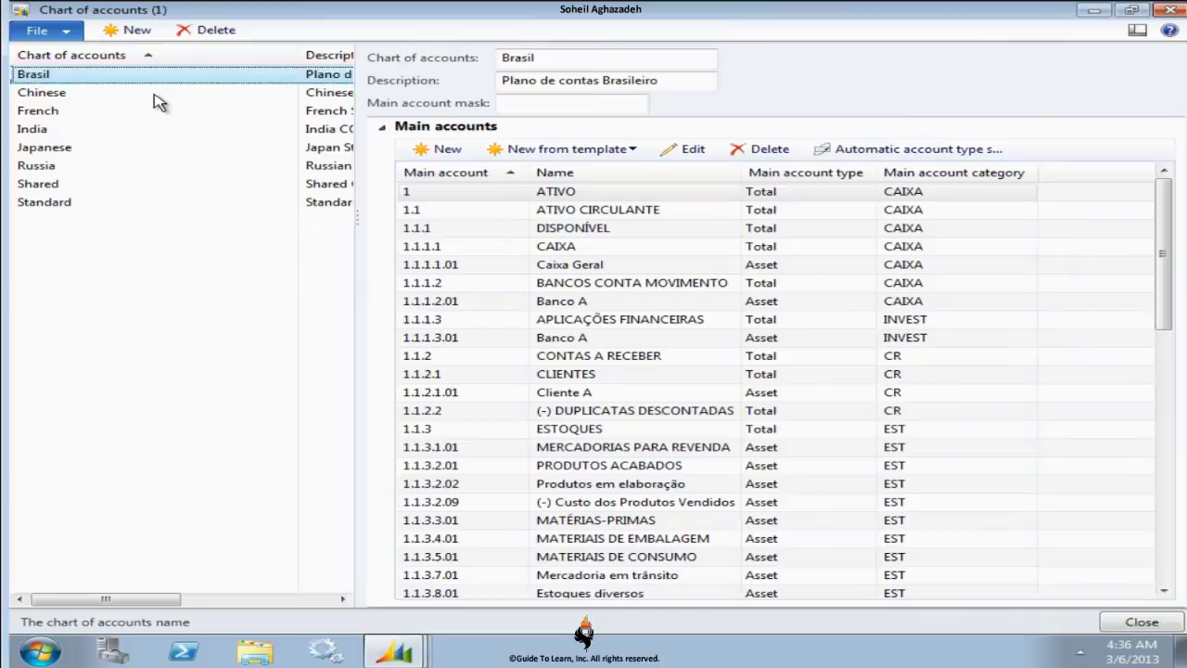
{"action": "key", "text": "Down"}
{"action": "key", "text": "Down"}
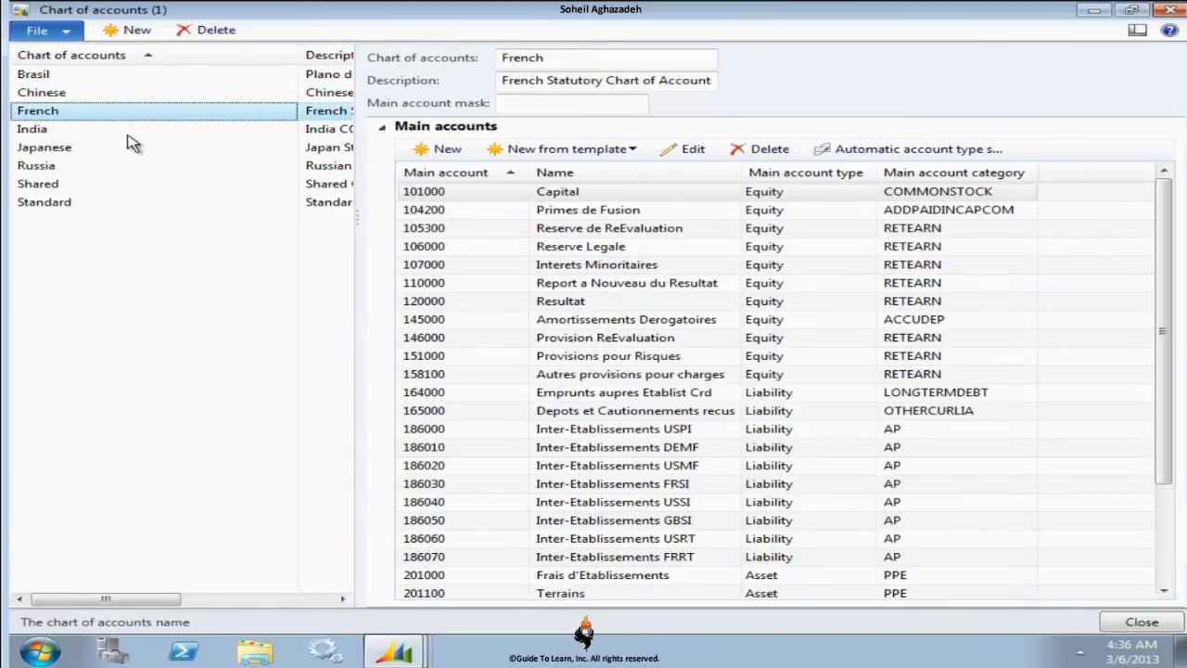
{"action": "left_click", "coordinate": [93, 186]}
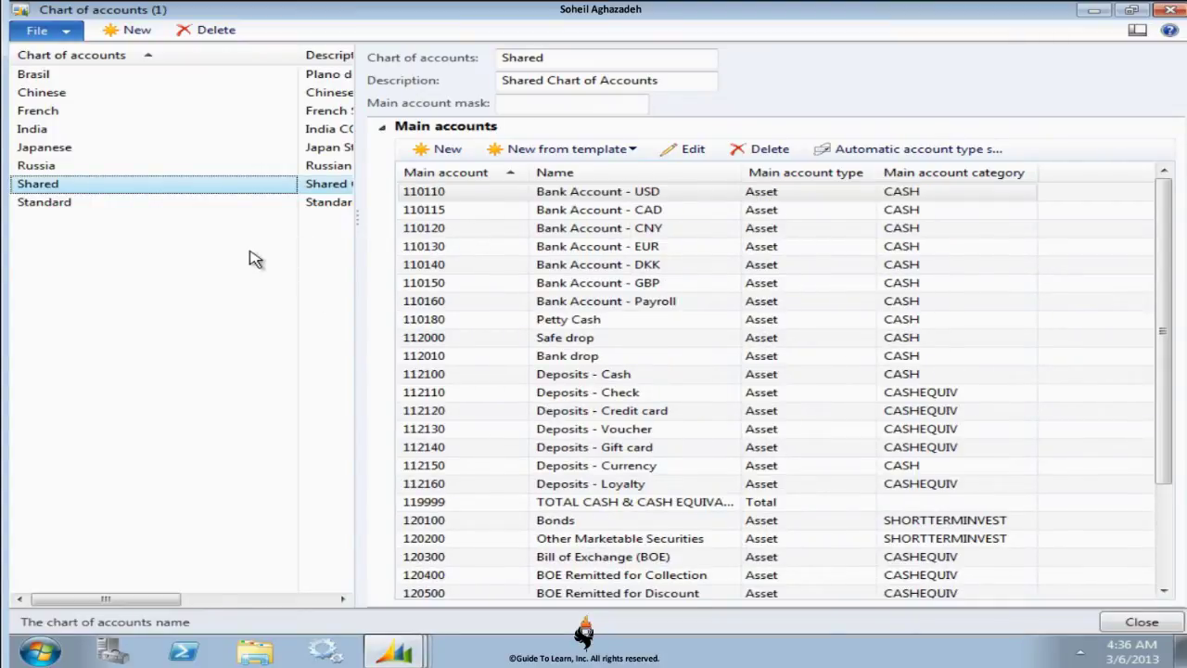
Set the SEA ledger's chart of accounts to Shared
{"action": "left_click", "coordinate": [1094, 11]}
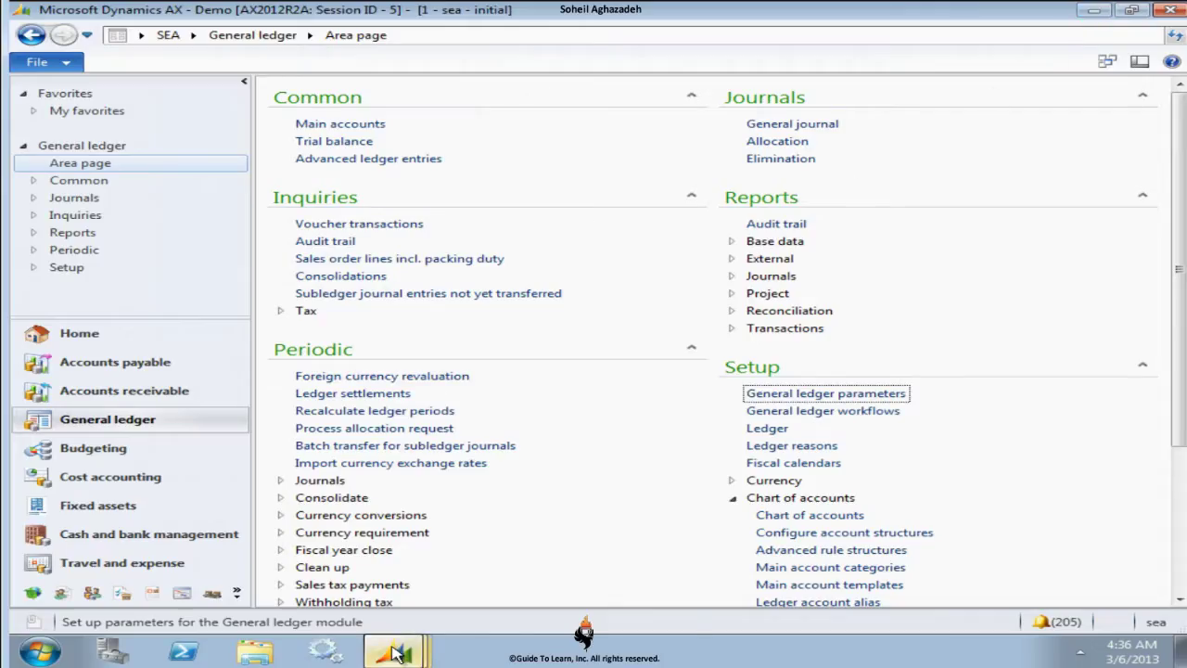
{"action": "mouse_move", "coordinate": [397, 643]}
{"action": "left_click", "coordinate": [436, 536]}
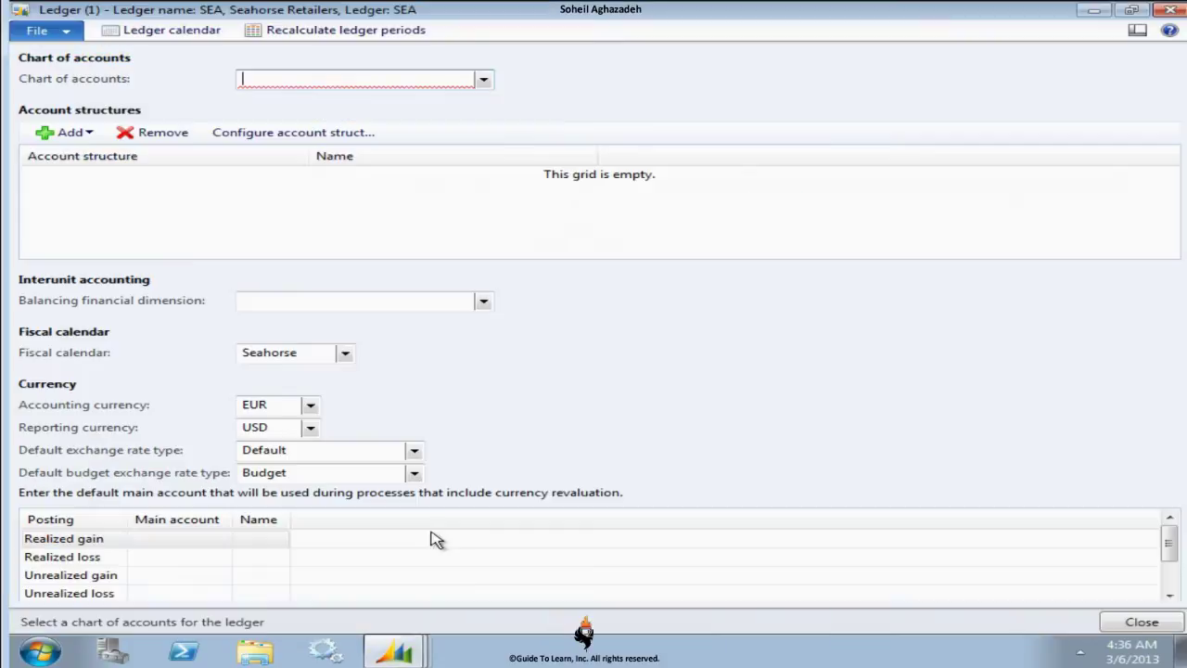
{"action": "left_click", "coordinate": [481, 81]}
{"action": "left_click", "coordinate": [371, 232]}
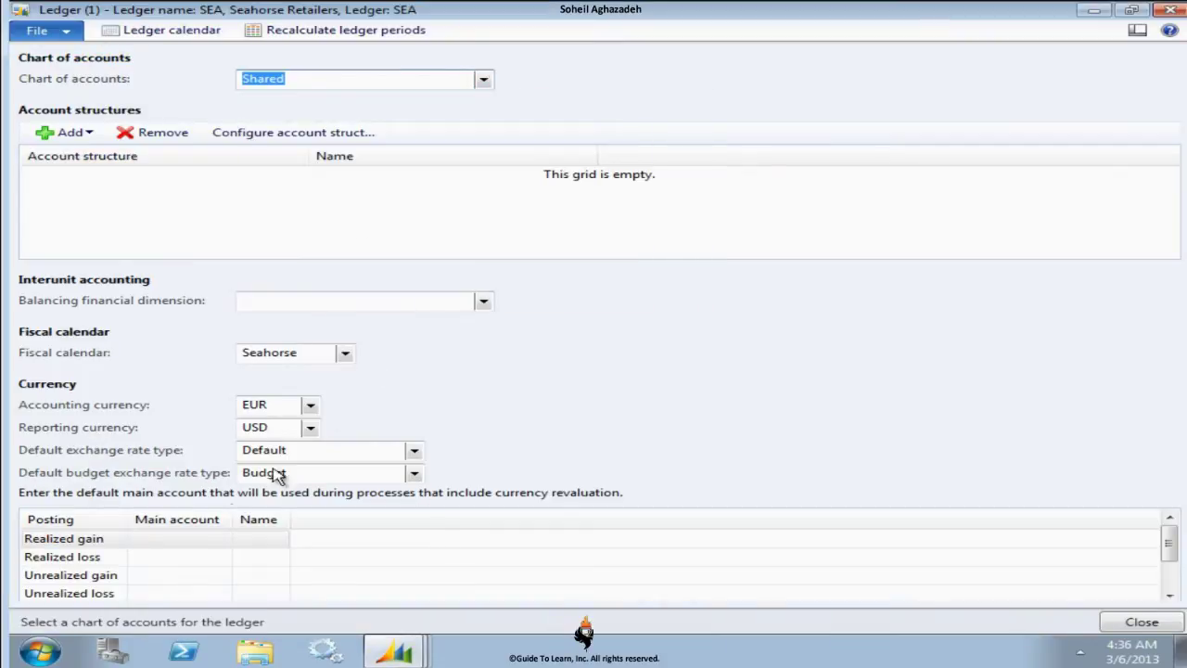
Move the fiscal calendar update notice aside and read its full message
{"action": "left_click", "coordinate": [176, 539]}
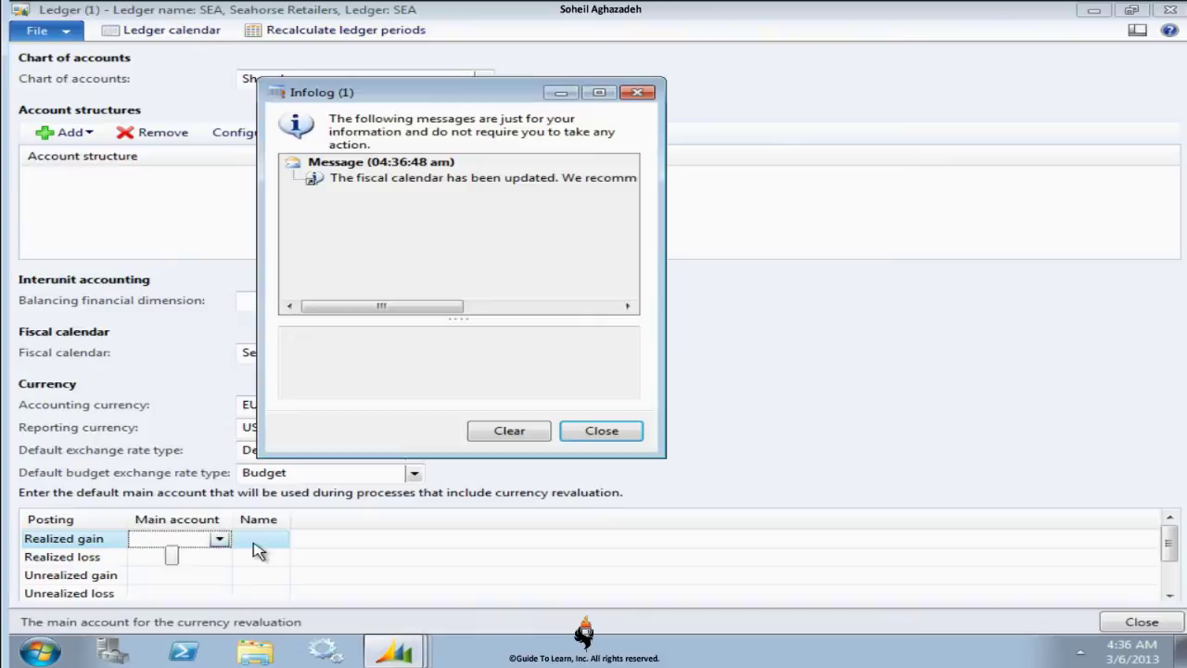
{"action": "left_click_drag", "start_coordinate": [377, 78], "coordinate": [634, 48]}
{"action": "mouse_move", "coordinate": [288, 84]}
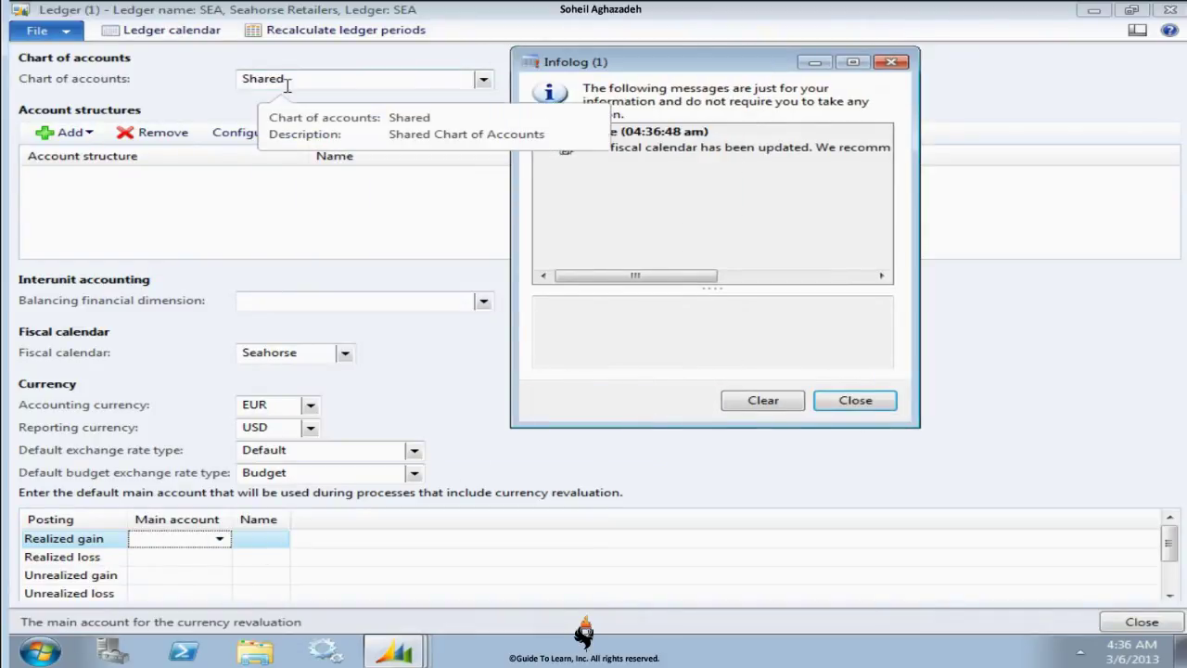
{"action": "left_click", "coordinate": [707, 151]}
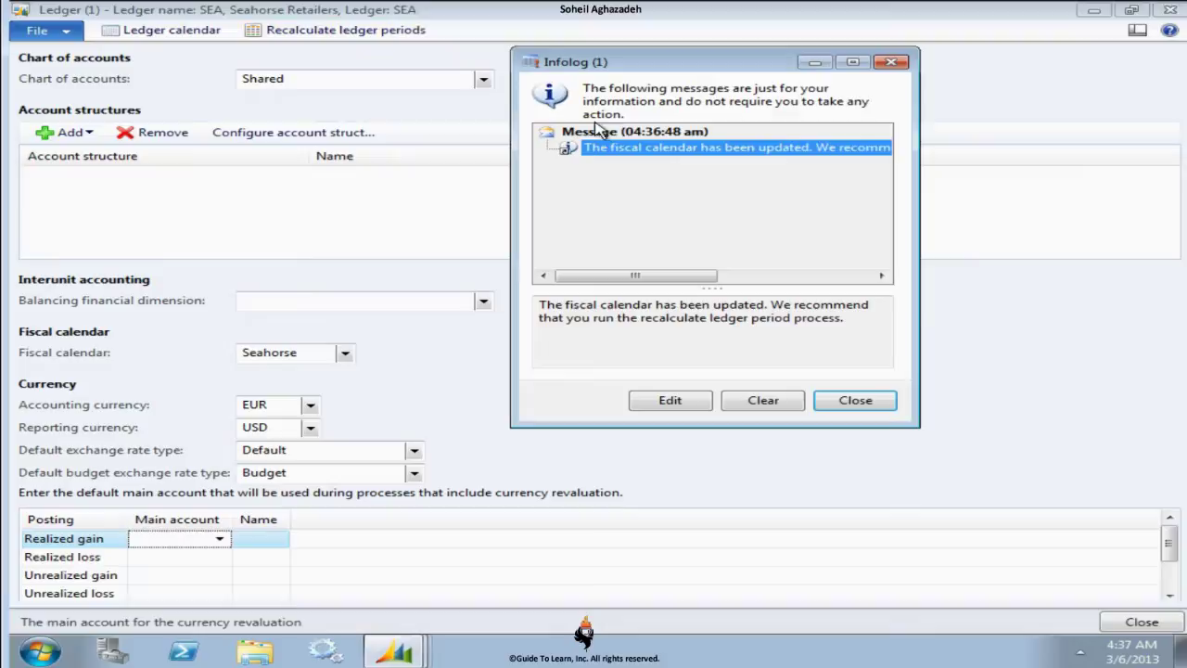
{"action": "left_click", "coordinate": [675, 153]}
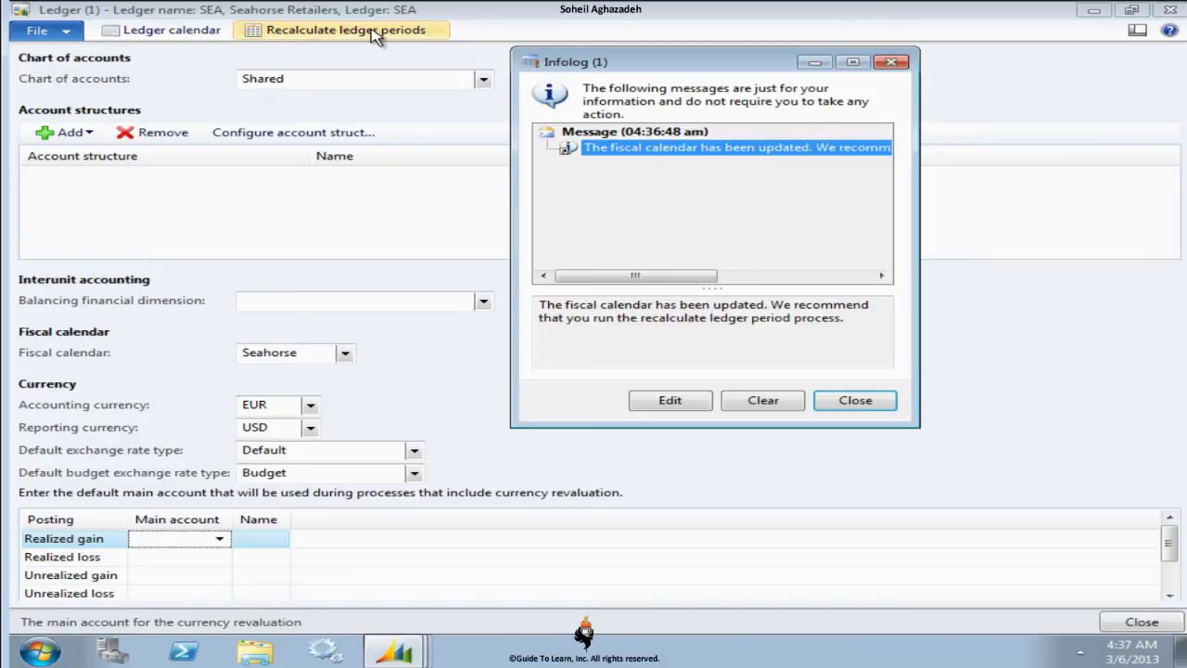
Close the notice, glance at the Realized gain account list, and save the ledger via File
{"action": "left_click", "coordinate": [855, 403]}
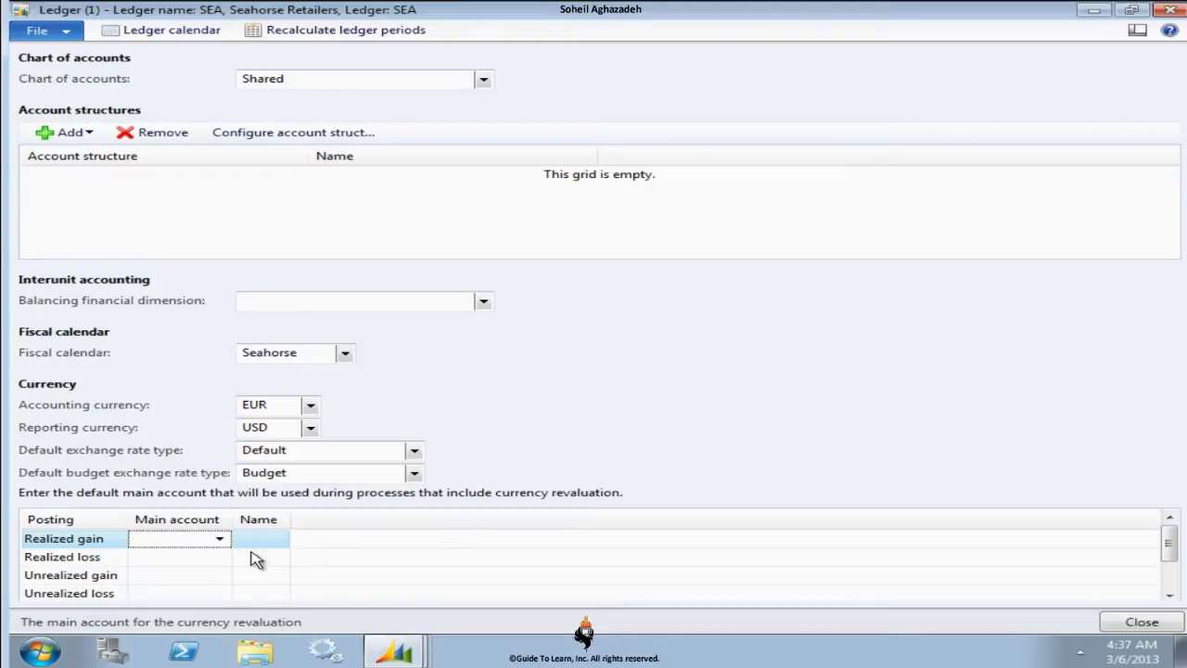
{"action": "left_click", "coordinate": [219, 539]}
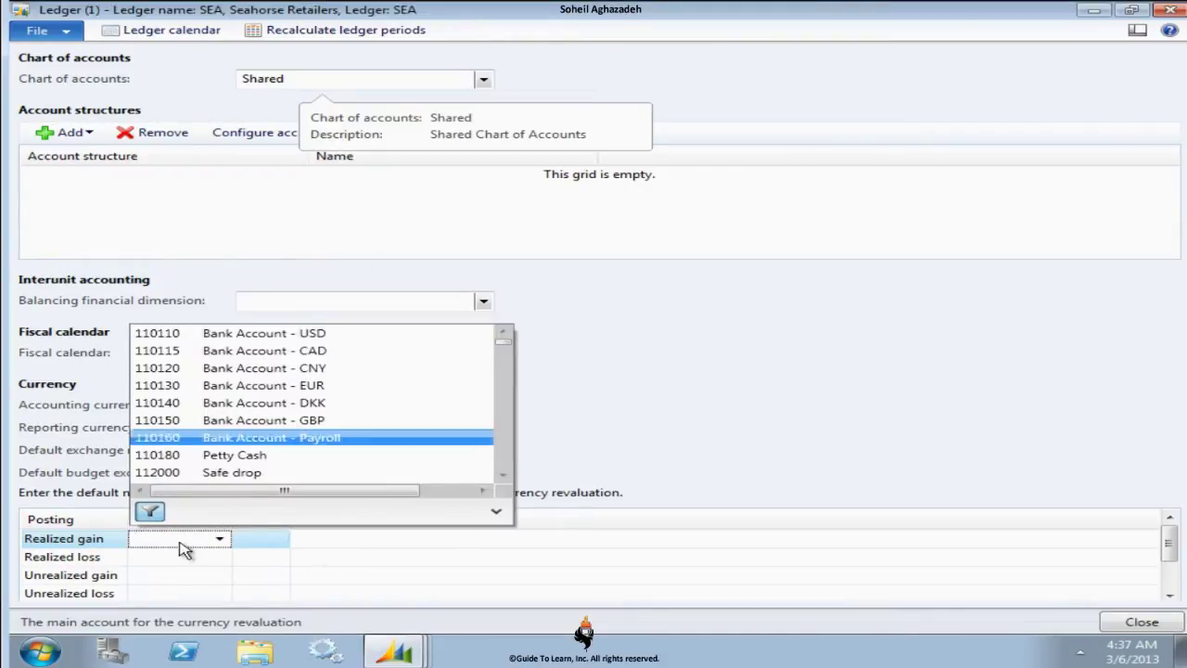
{"action": "left_click", "coordinate": [641, 432]}
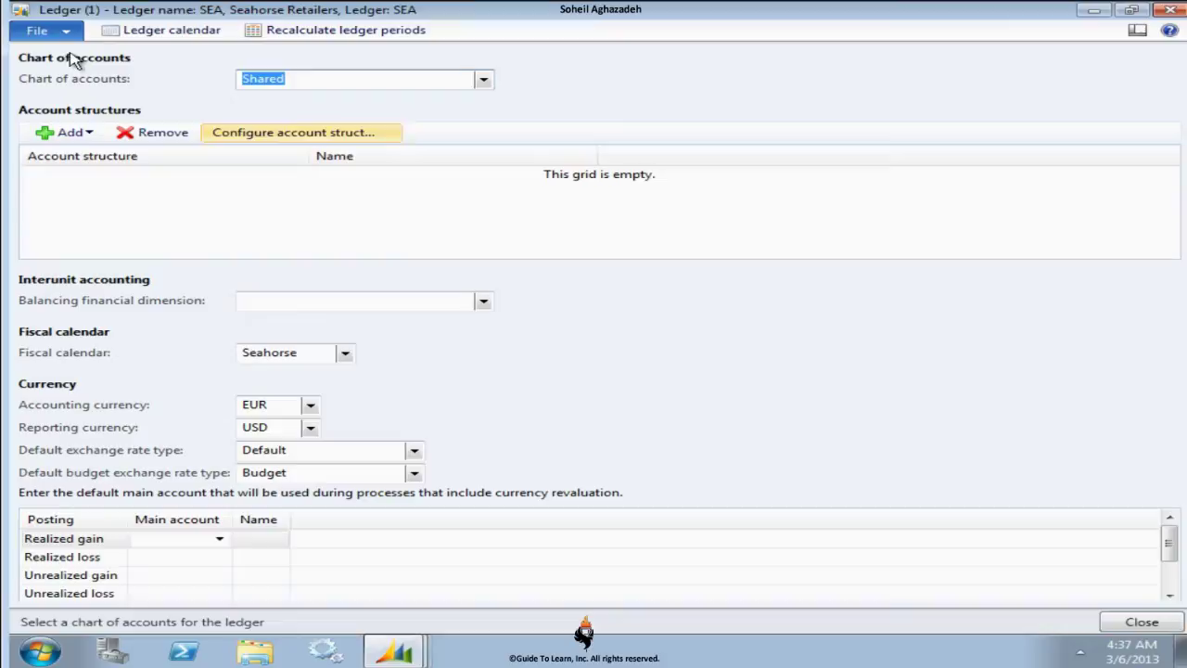
{"action": "left_click", "coordinate": [37, 31]}
{"action": "left_click", "coordinate": [65, 93]}
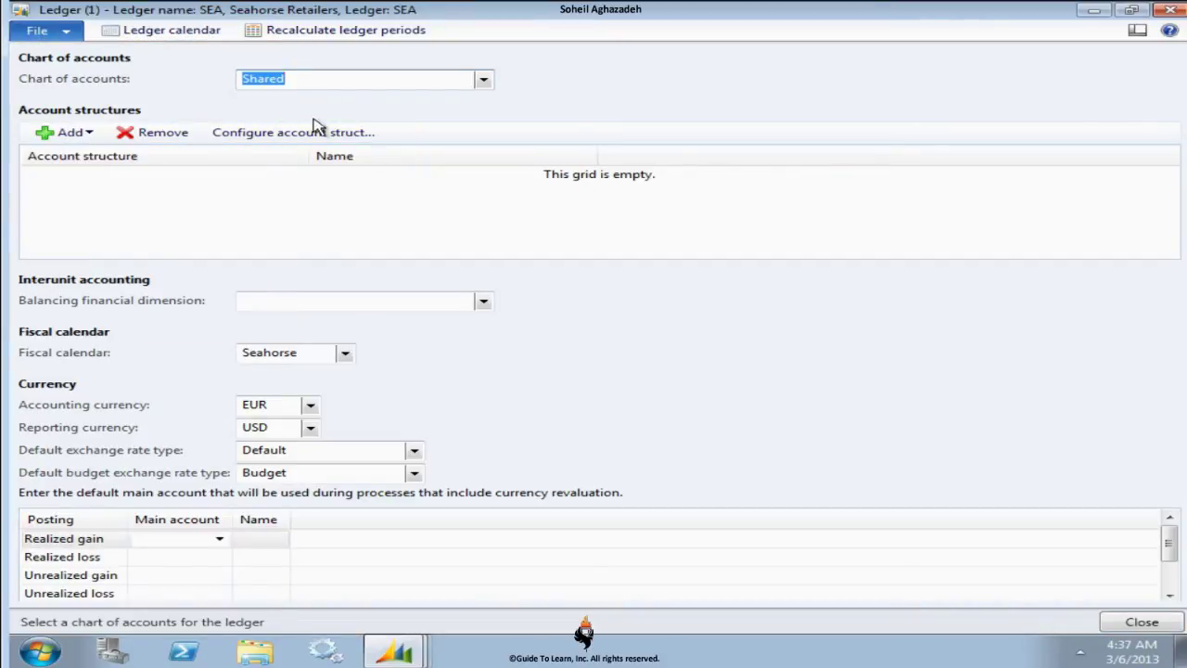
Minimize the ledger, view the Main accounts list, and return to General ledger
{"action": "left_click", "coordinate": [1094, 8]}
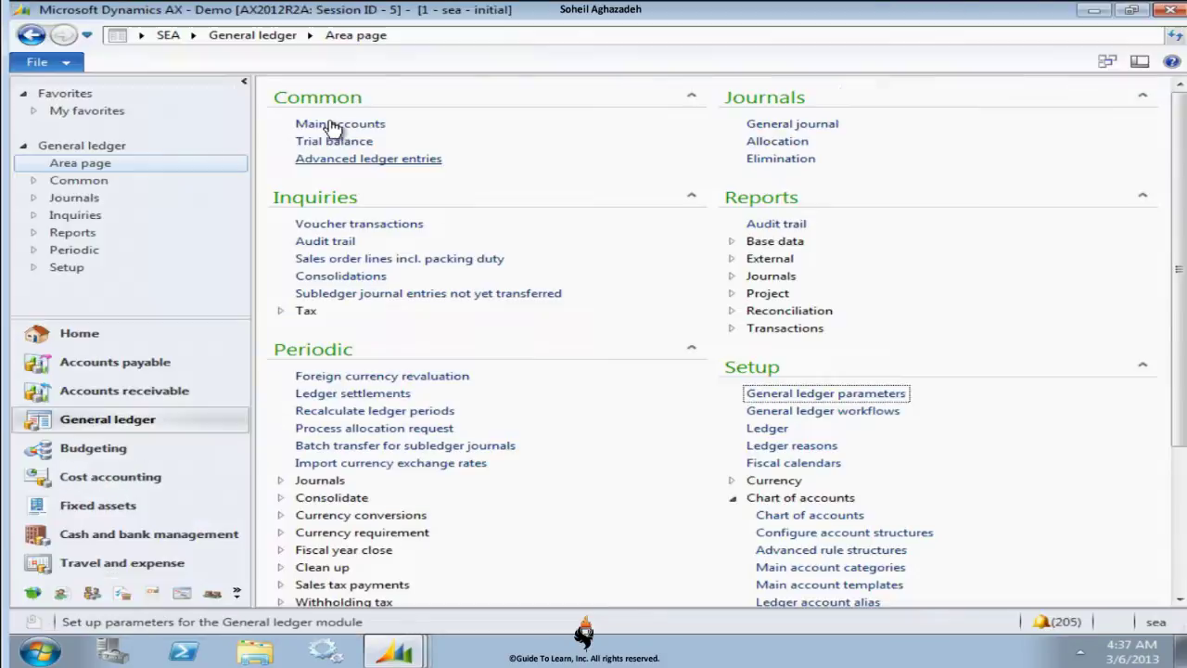
{"action": "key", "text": "Return"}
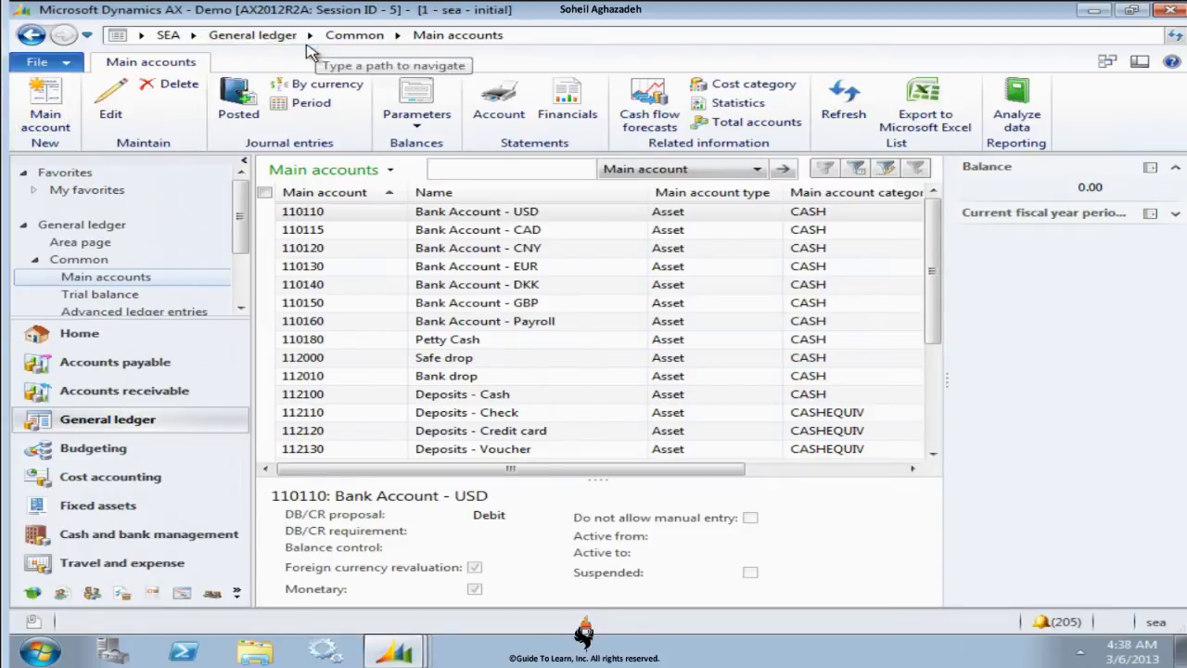
{"action": "left_click", "coordinate": [252, 35]}
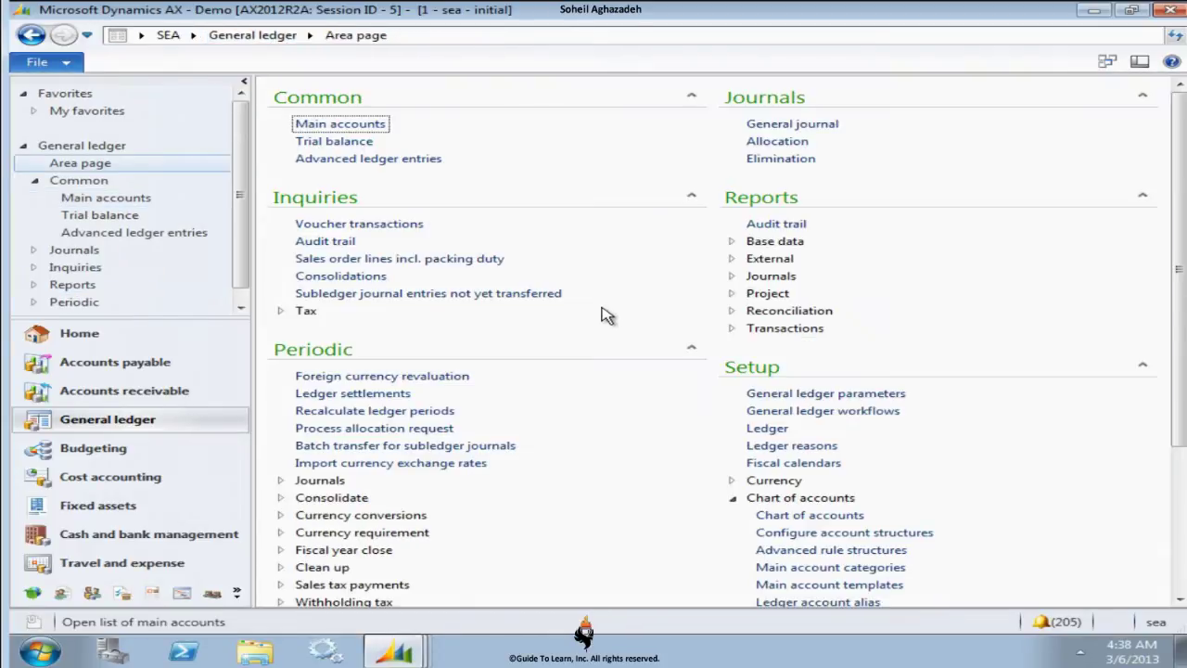
Create a new chart of accounts named Seahorse
{"action": "left_click", "coordinate": [810, 521]}
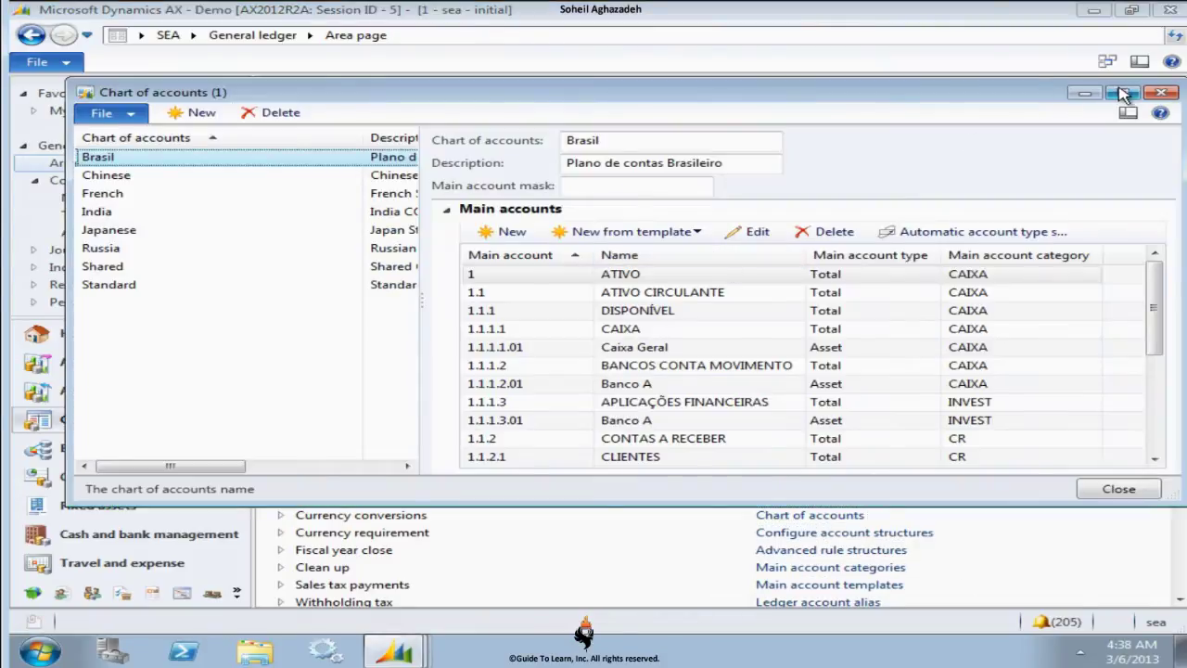
{"action": "left_click", "coordinate": [1124, 89]}
{"action": "left_click", "coordinate": [149, 31]}
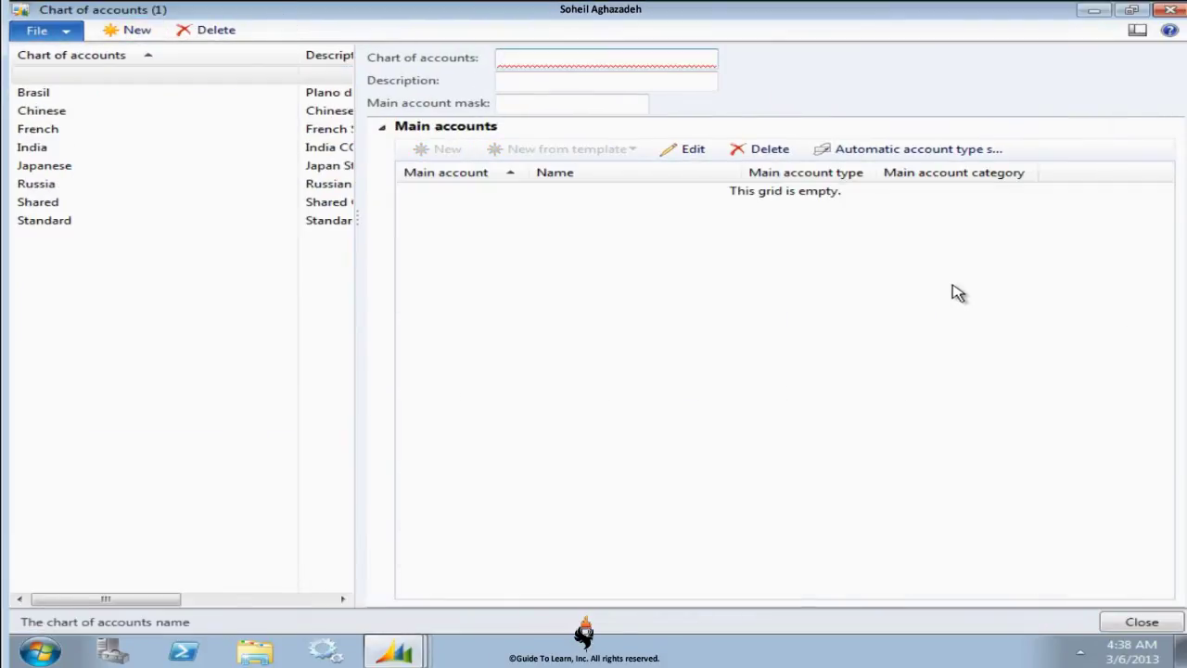
{"action": "type", "text": "Seahorse"}
{"action": "key", "text": "Tab"}
{"action": "left_click", "coordinate": [538, 104]}
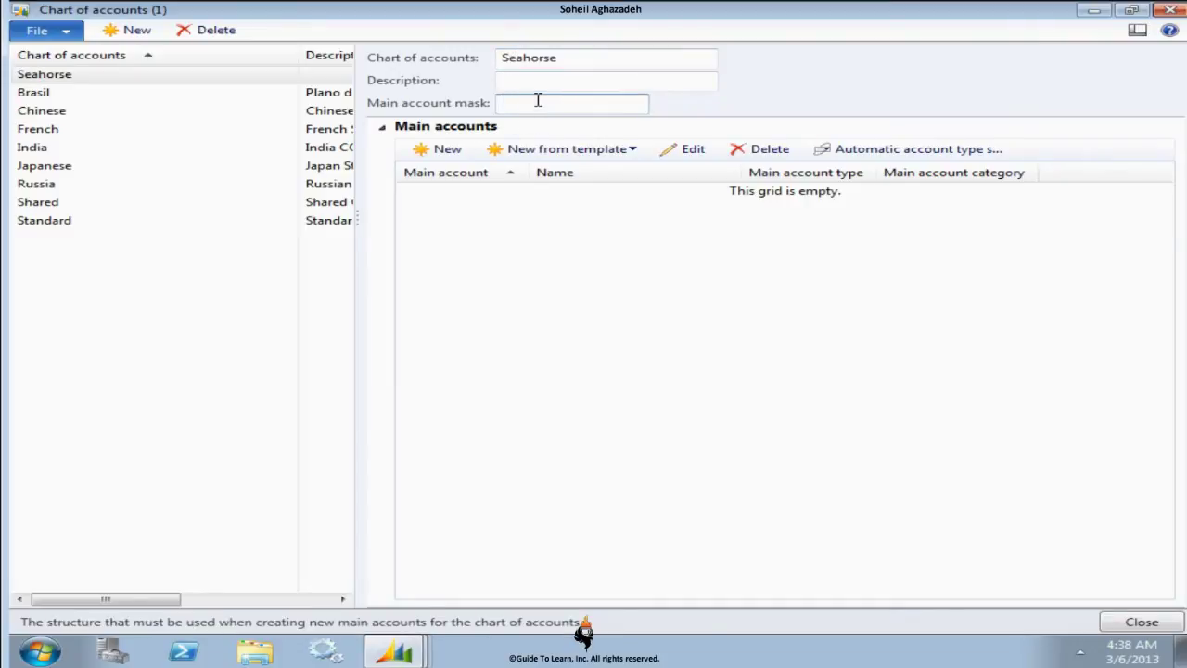
Add main account 10000 named Bank to the Seahorse chart
{"action": "left_click", "coordinate": [444, 154]}
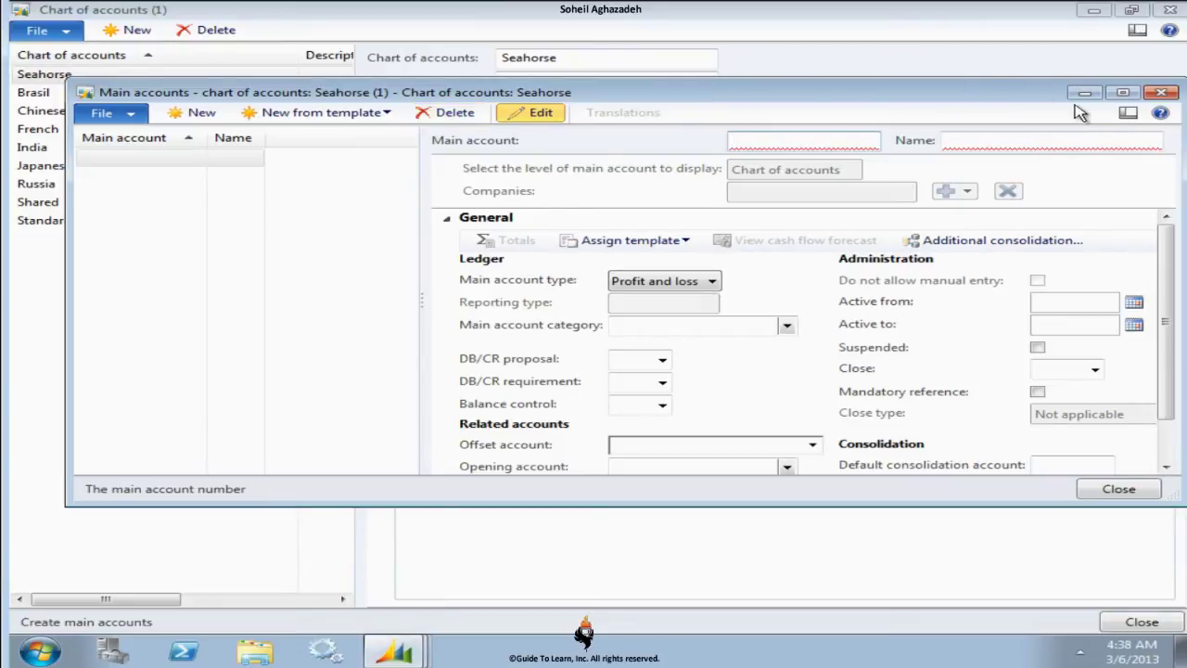
{"action": "left_click", "coordinate": [1123, 92]}
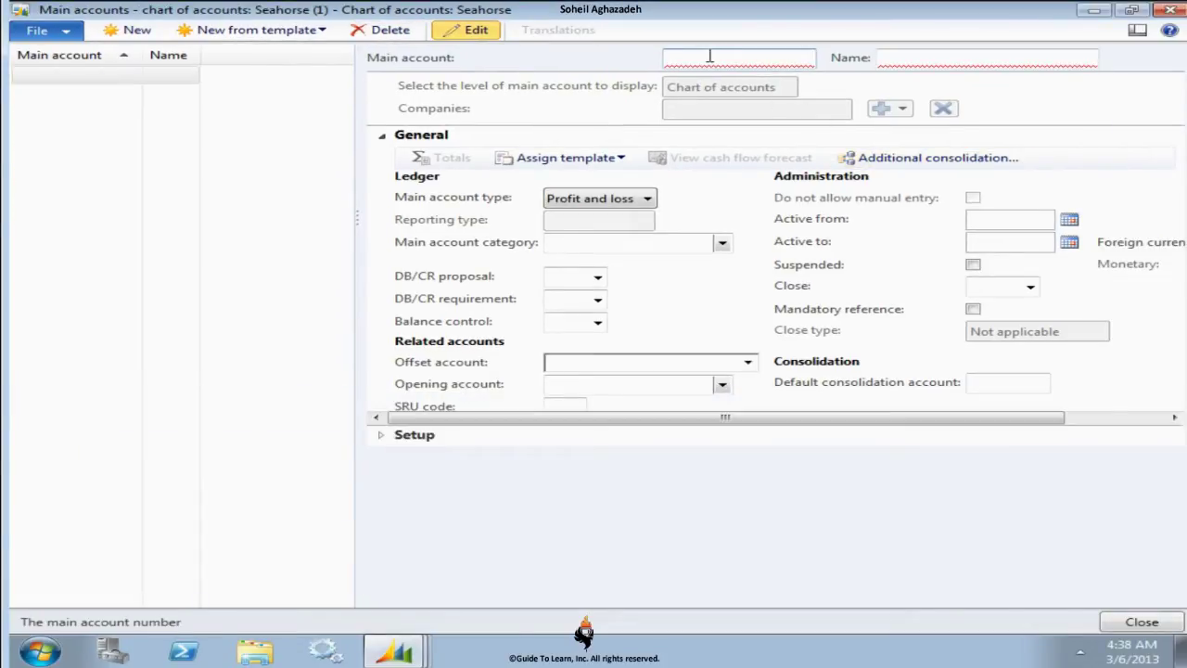
{"action": "left_click", "coordinate": [710, 56]}
{"action": "type", "text": "10000"}
{"action": "key", "text": "Tab"}
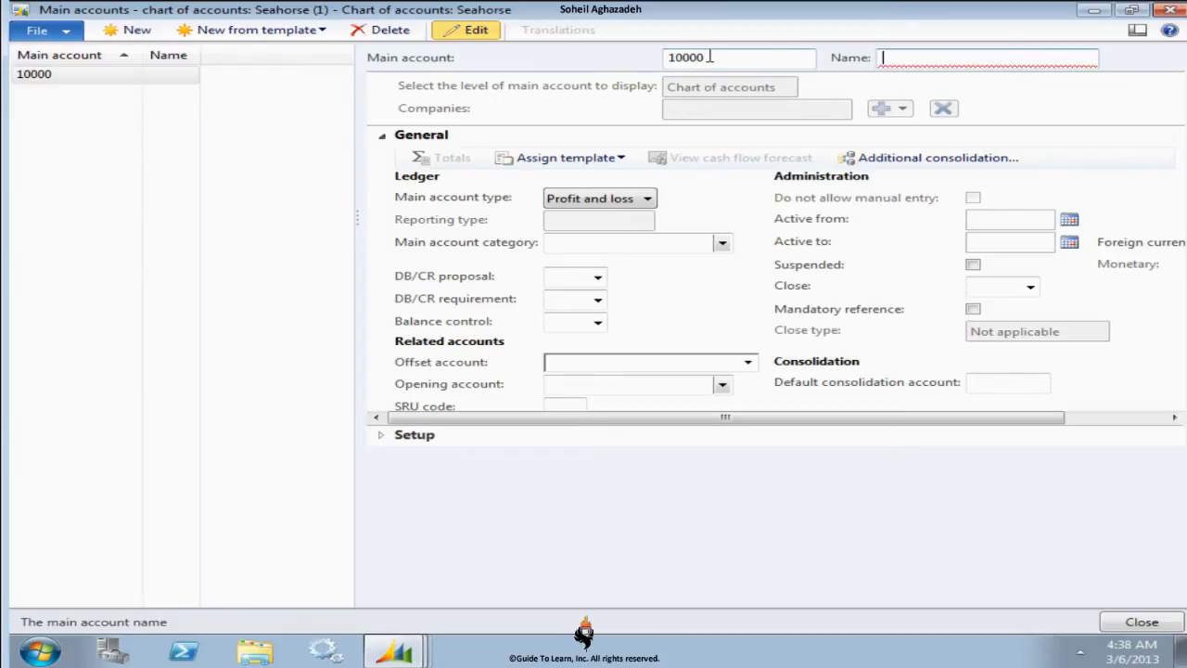
{"action": "type", "text": "Bank"}
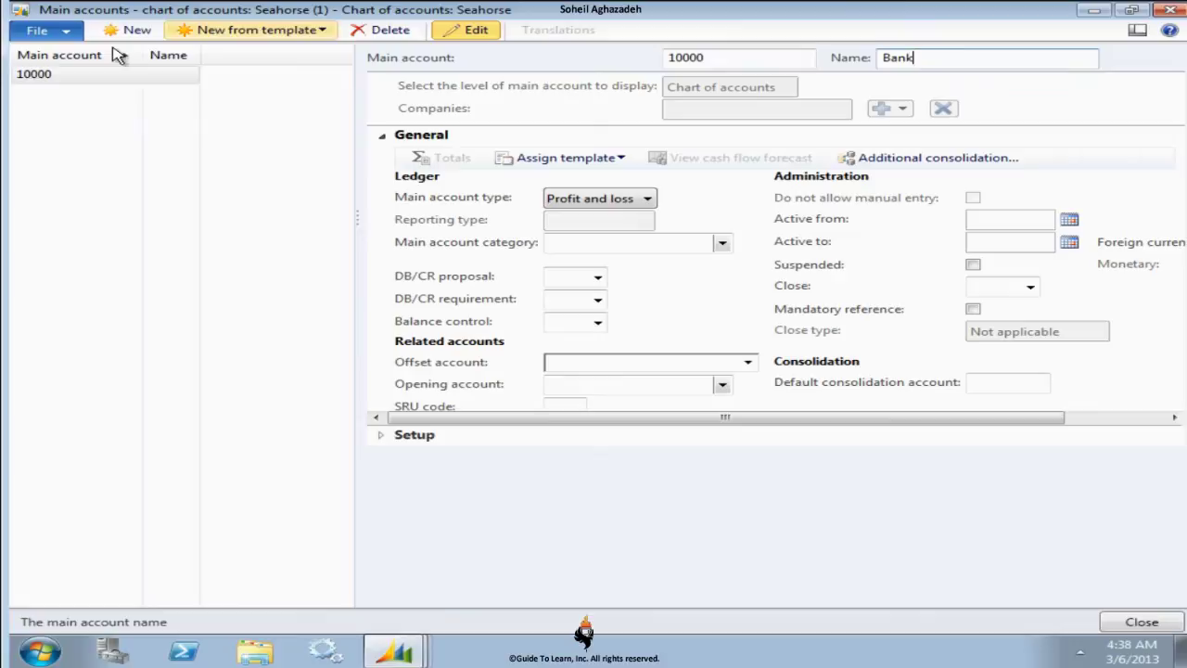
Add main account 10001 Capital Stock, save it, and close the Main accounts form
{"action": "left_click", "coordinate": [133, 29]}
{"action": "type", "text": "1"}
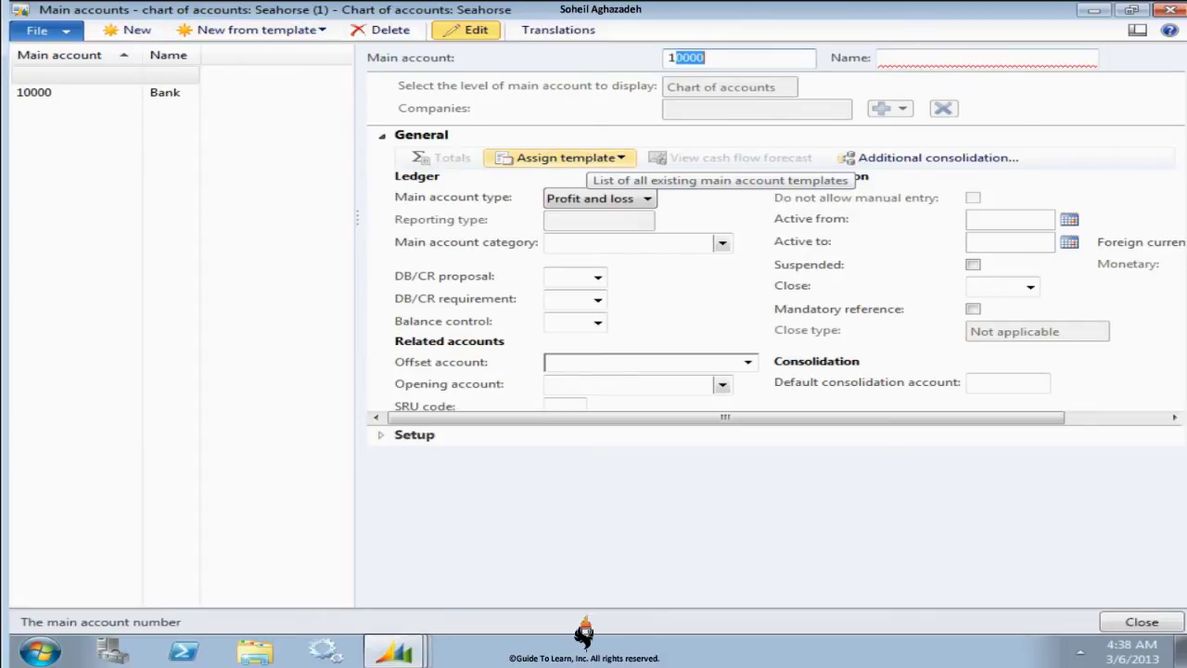
{"action": "type", "text": "0001"}
{"action": "key", "text": "Tab"}
{"action": "type", "text": "Capit"}
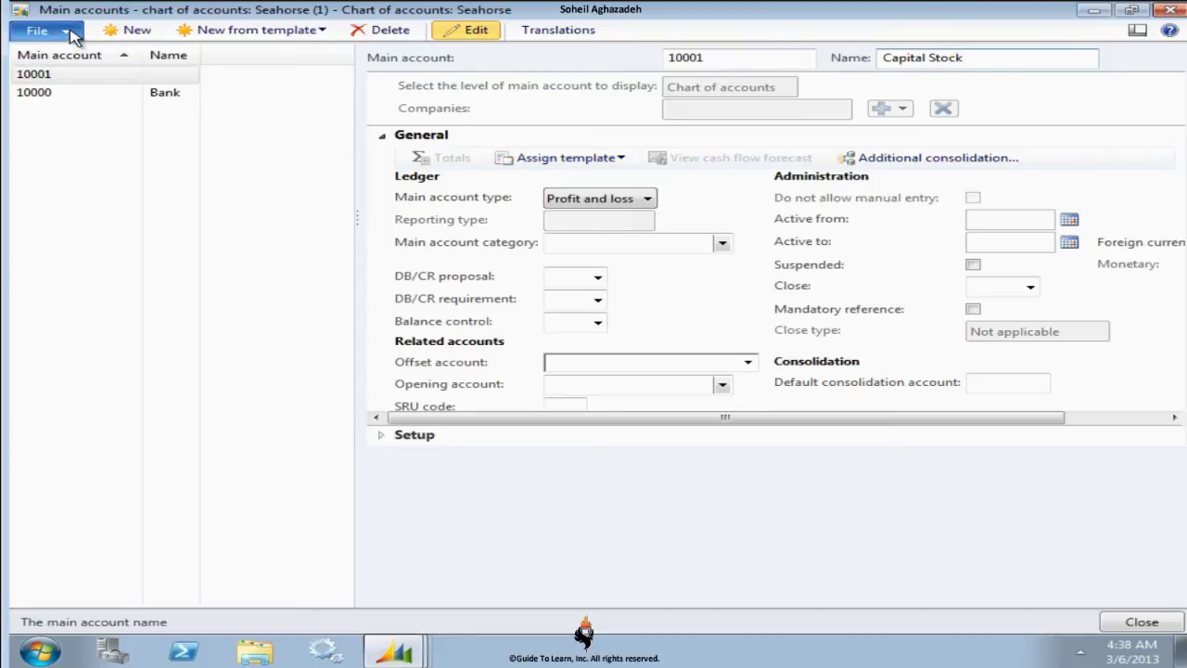
{"action": "left_click", "coordinate": [40, 29]}
{"action": "left_click", "coordinate": [56, 88]}
{"action": "left_click", "coordinate": [1118, 623]}
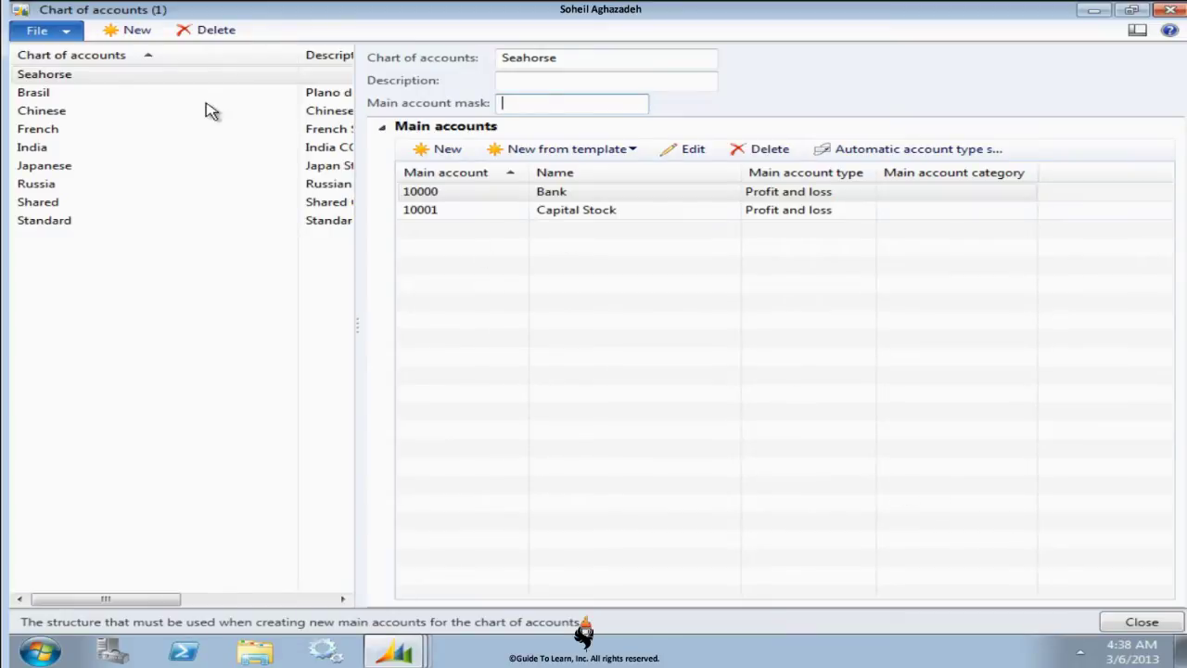
Bring the SEA ledger back full screen and choose Seahorse as its chart of accounts
{"action": "left_click", "coordinate": [1141, 623]}
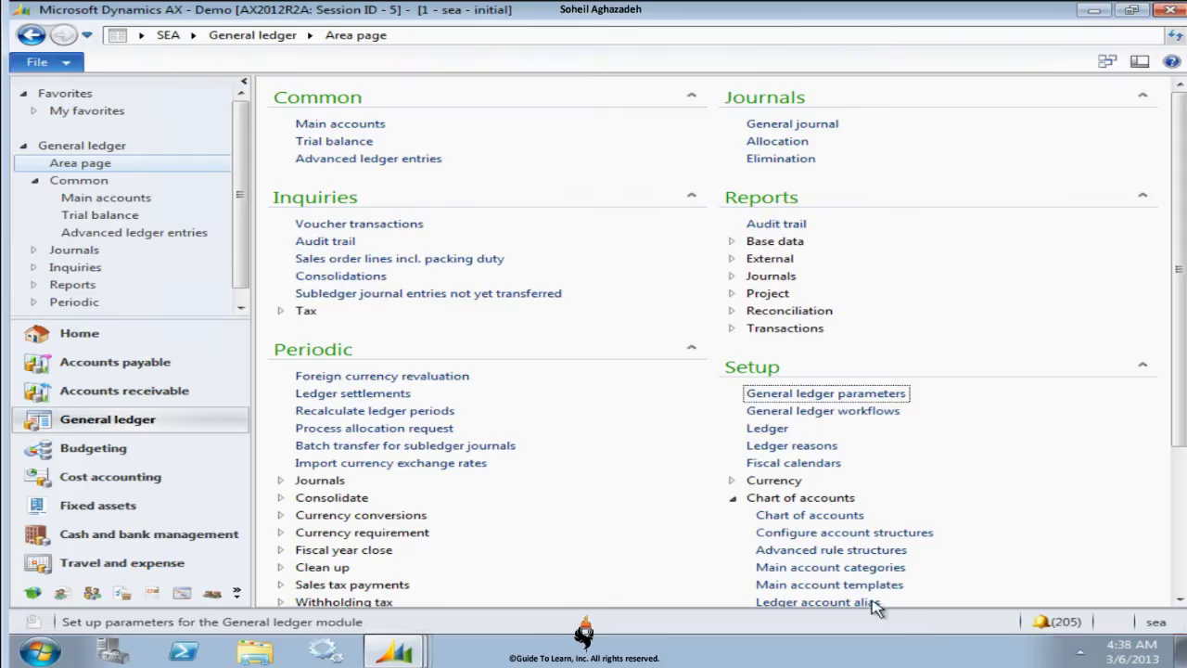
{"action": "left_click", "coordinate": [394, 651]}
{"action": "left_click", "coordinate": [431, 525]}
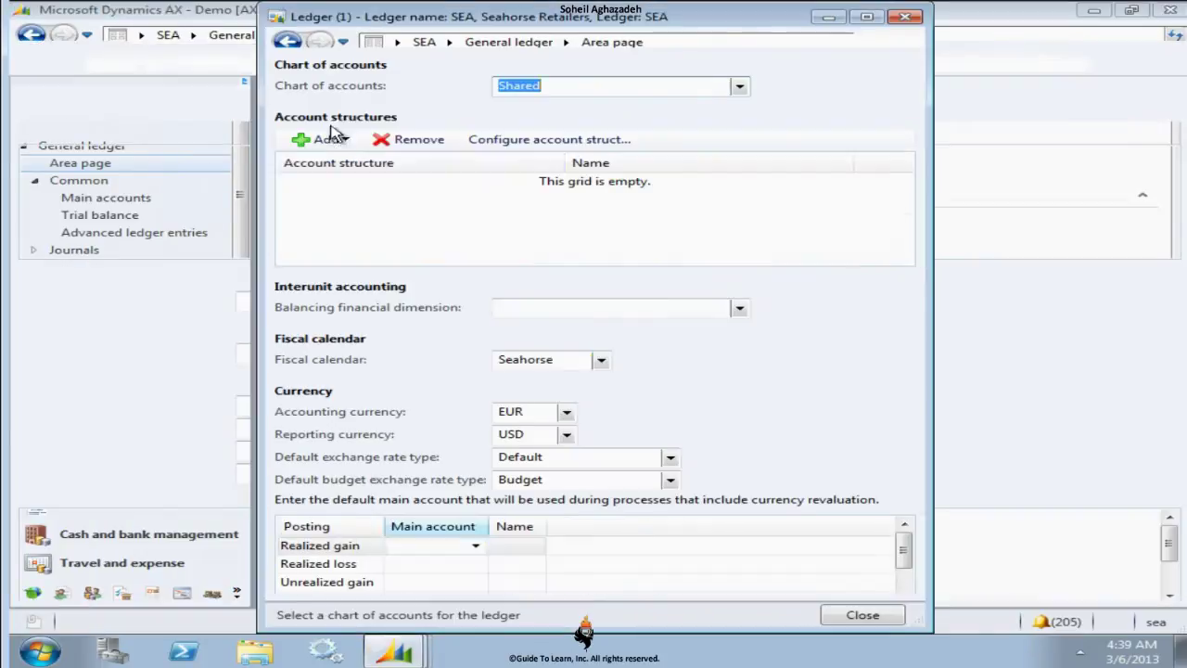
{"action": "left_click", "coordinate": [867, 17]}
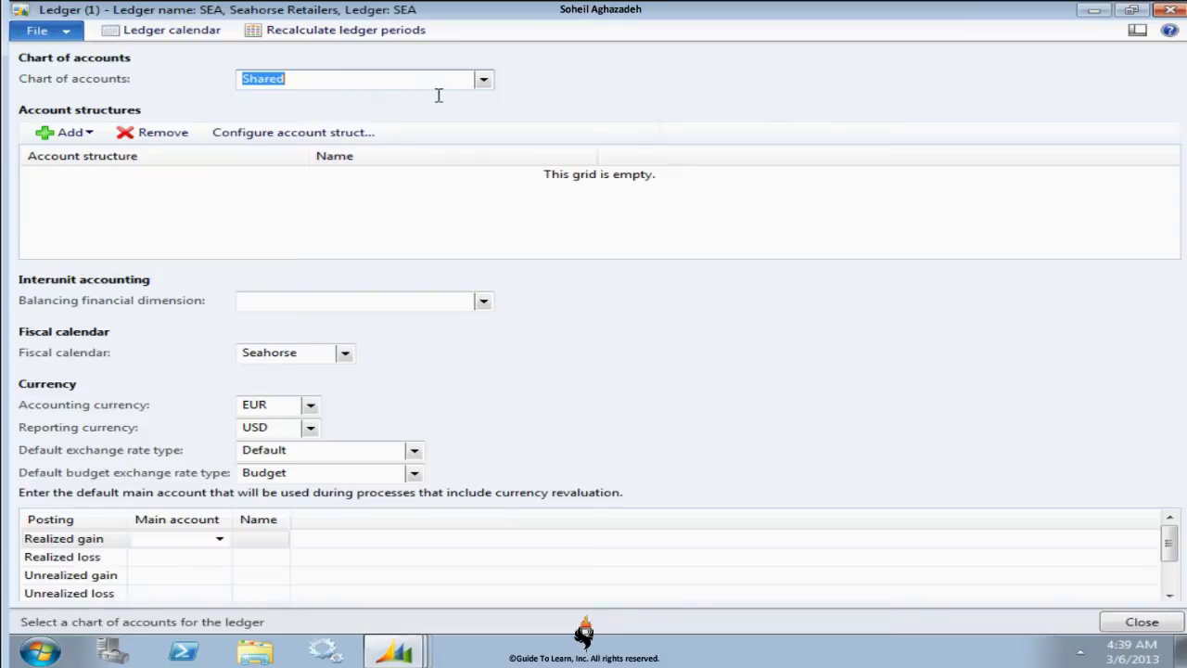
{"action": "left_click", "coordinate": [483, 79]}
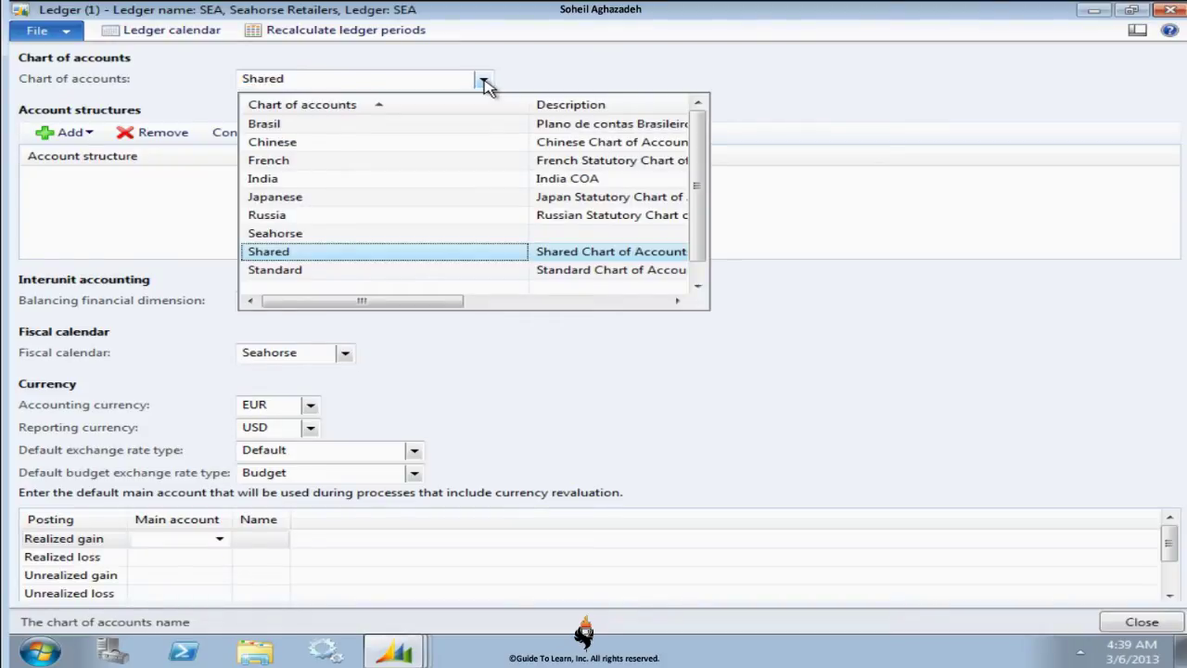
{"action": "left_click", "coordinate": [330, 236]}
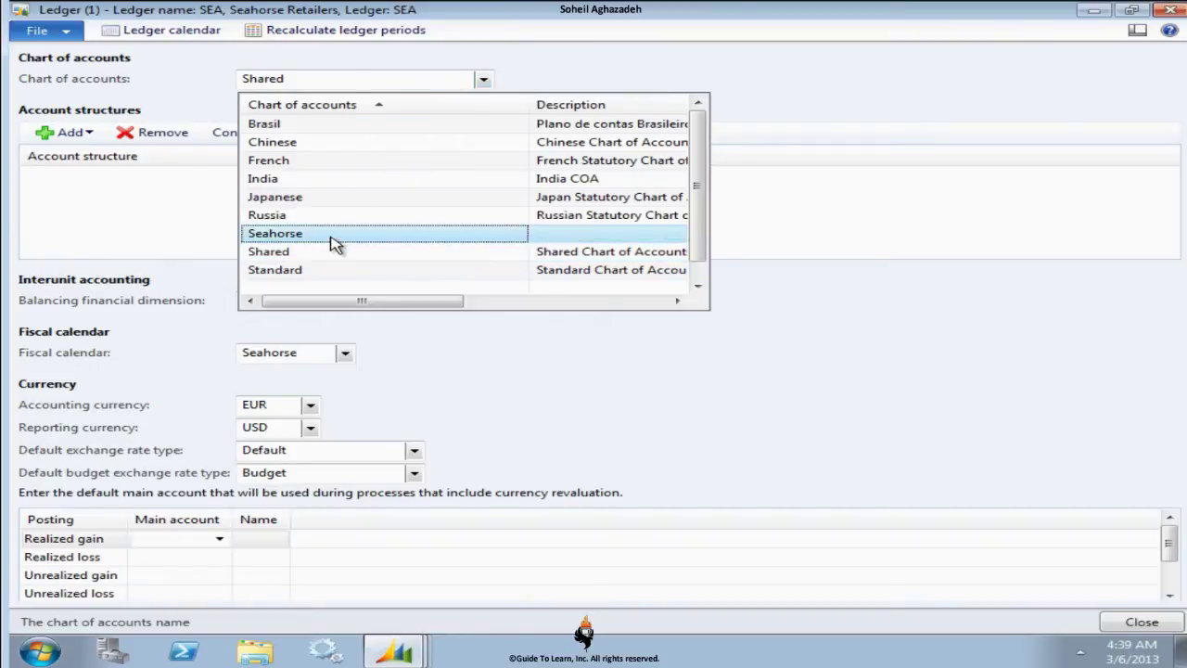
{"action": "left_click", "coordinate": [336, 239]}
Re-select Seahorse in the Chart of accounts field and save the ledger
{"action": "left_click", "coordinate": [444, 79]}
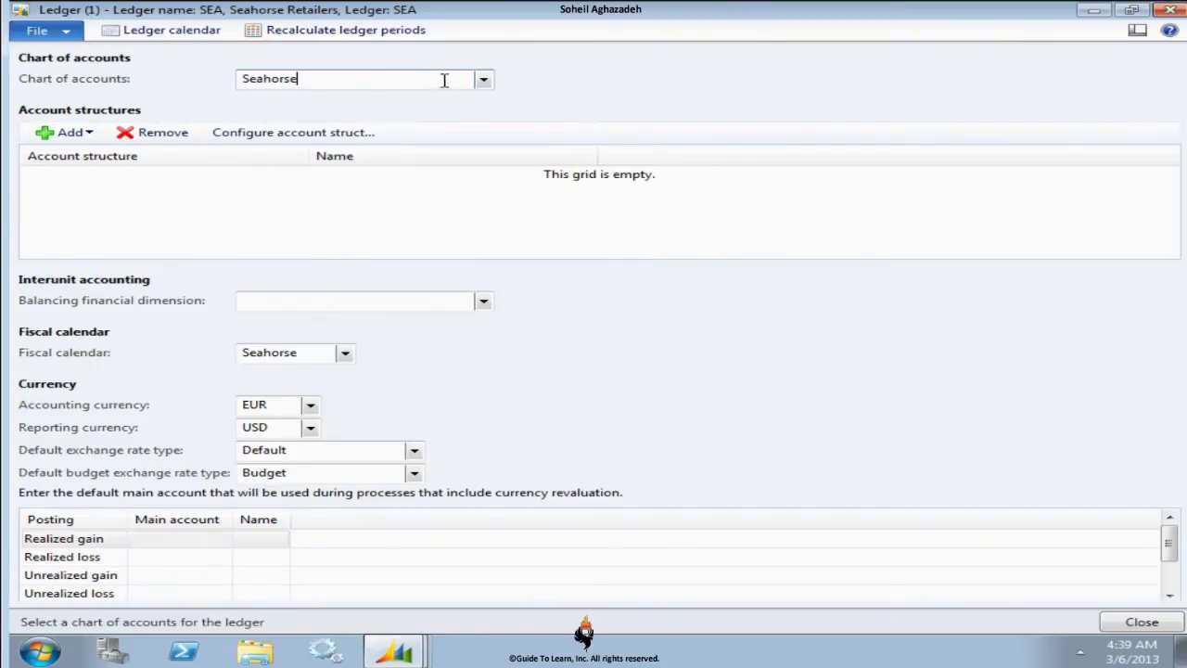
{"action": "left_click_drag", "start_coordinate": [449, 83], "coordinate": [209, 73]}
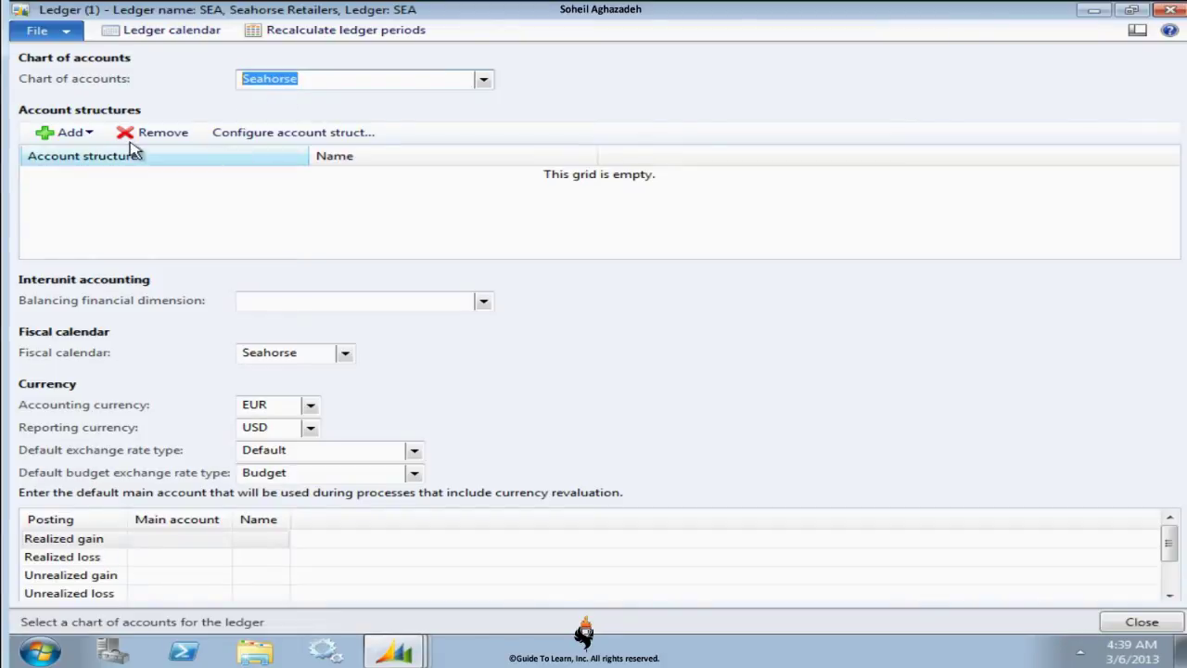
{"action": "type", "text": "Shared"}
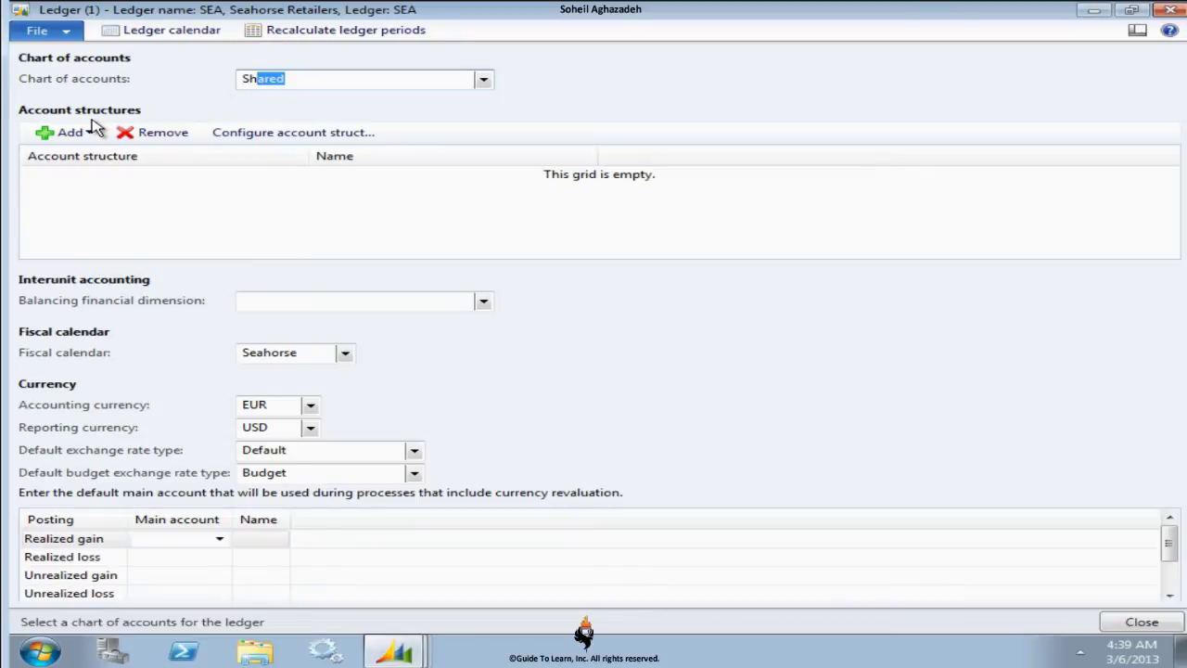
{"action": "key", "text": "alt+Down"}
{"action": "left_click", "coordinate": [361, 239]}
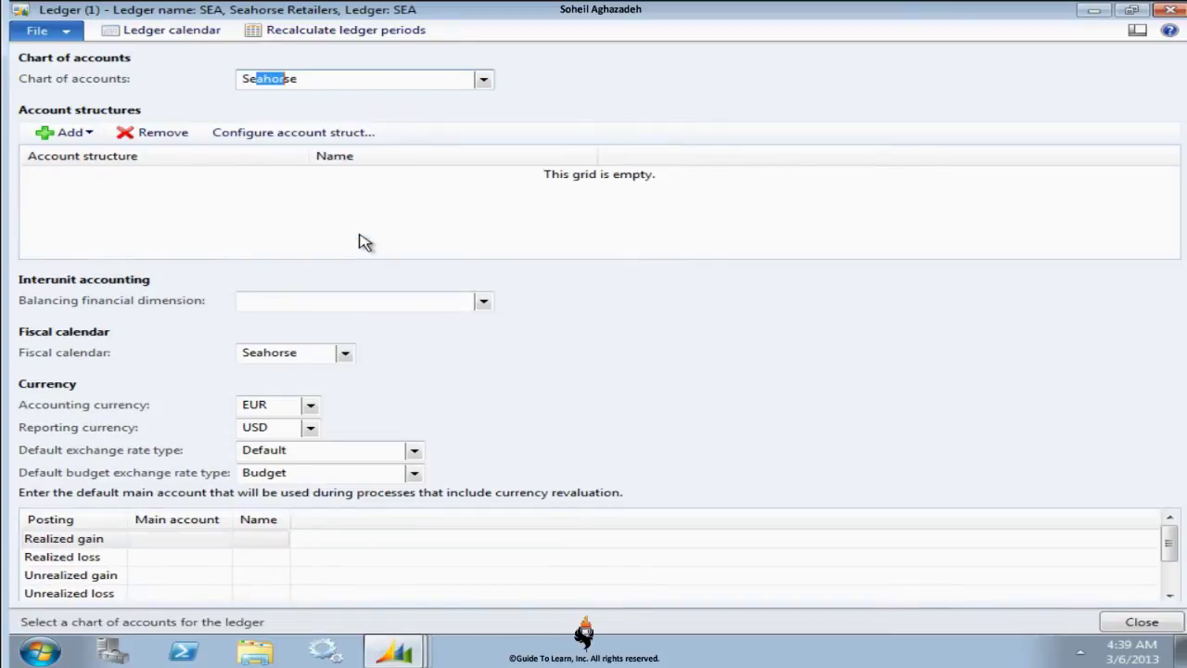
{"action": "left_click", "coordinate": [297, 80]}
{"action": "left_click", "coordinate": [52, 34]}
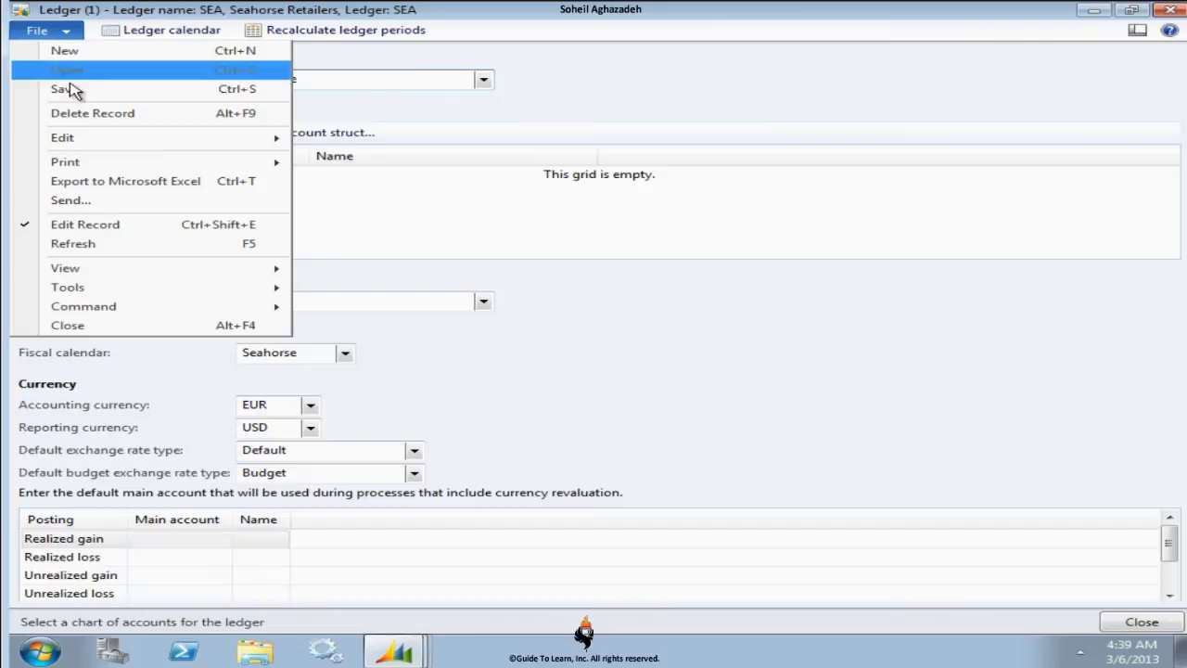
{"action": "left_click", "coordinate": [370, 146]}
Open the Seahorse main account 10000 Bank details and delete the blank new record
{"action": "left_click", "coordinate": [1094, 11]}
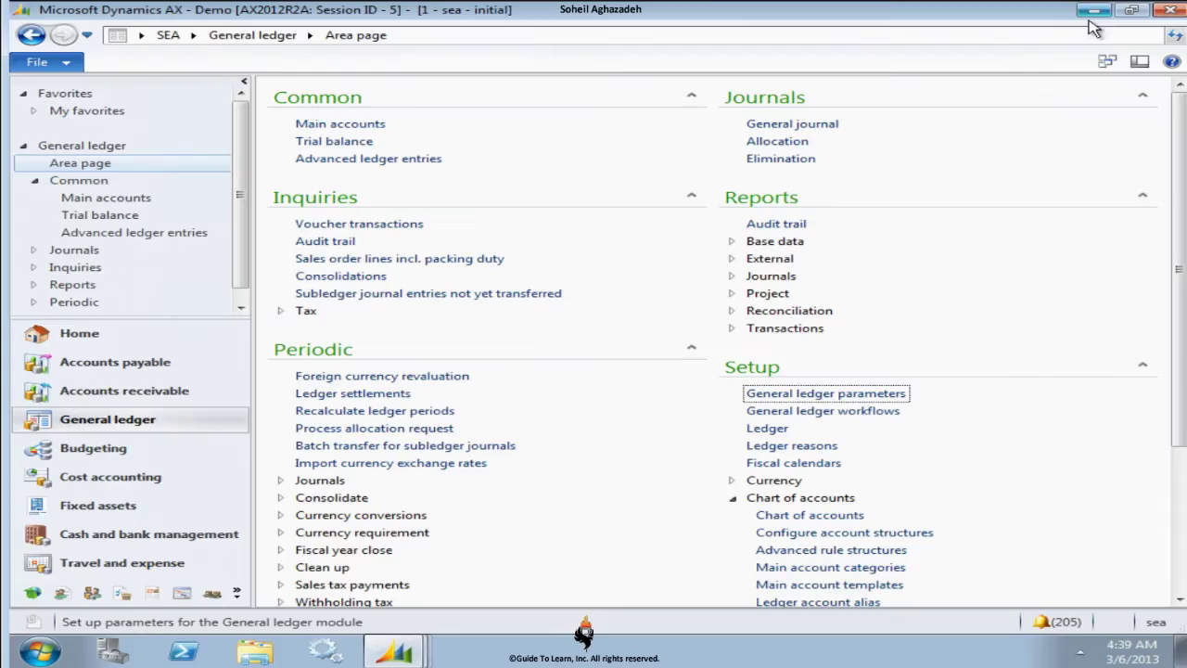
{"action": "left_click", "coordinate": [334, 124]}
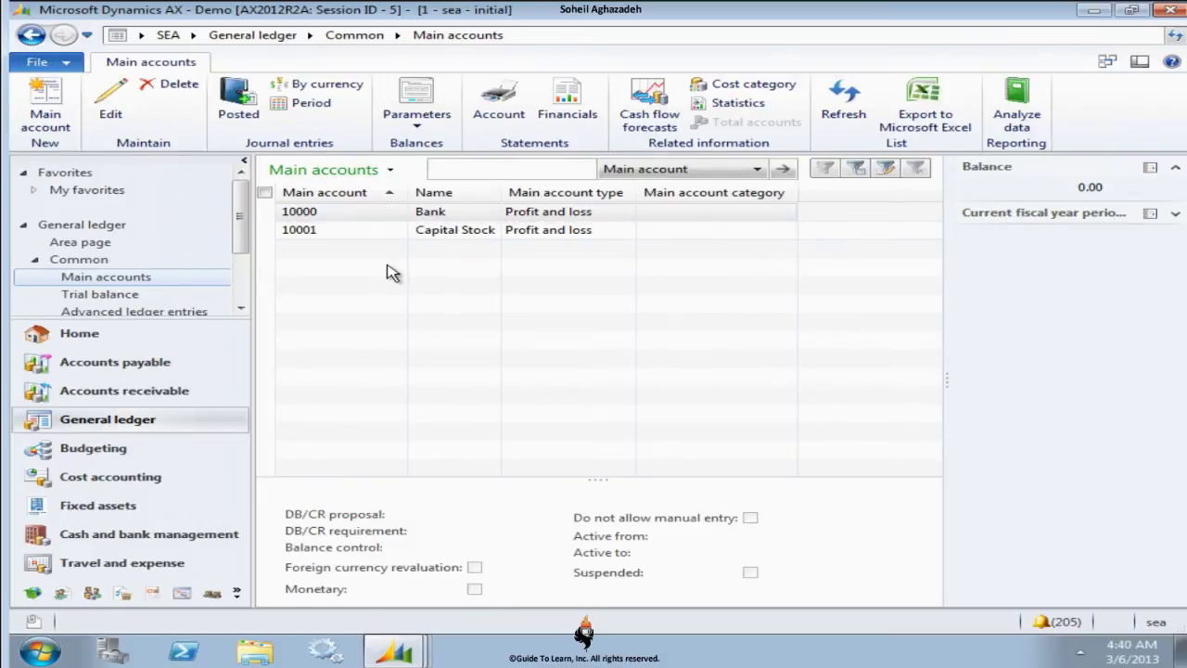
{"action": "left_click", "coordinate": [41, 104]}
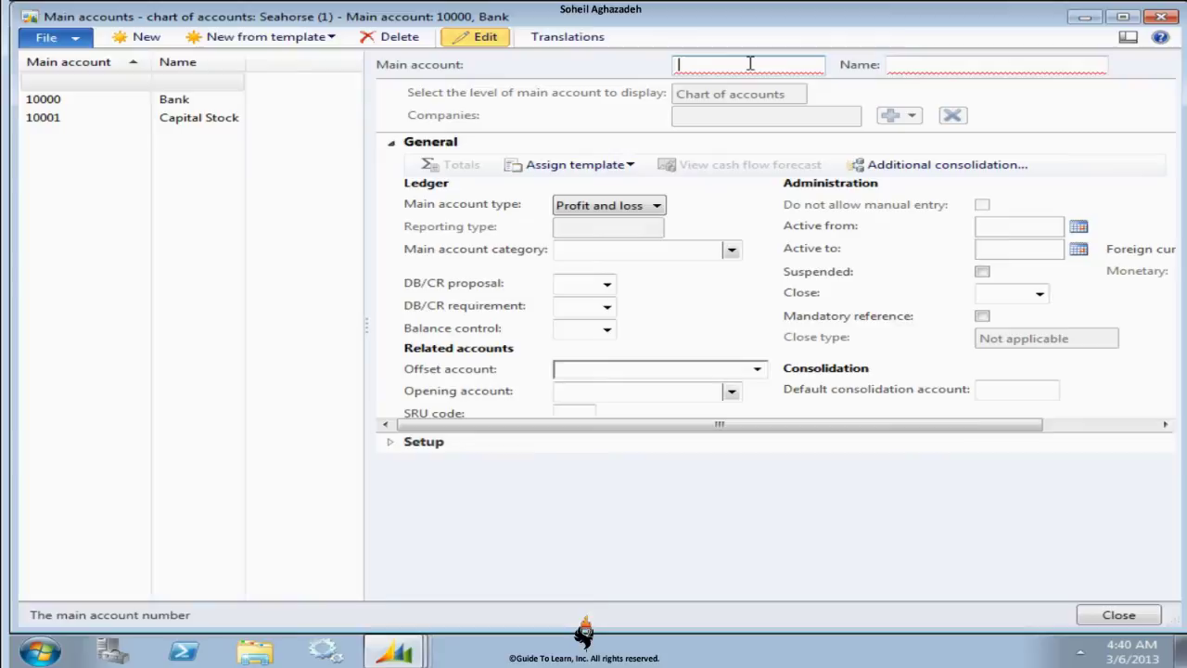
{"action": "left_click", "coordinate": [397, 37]}
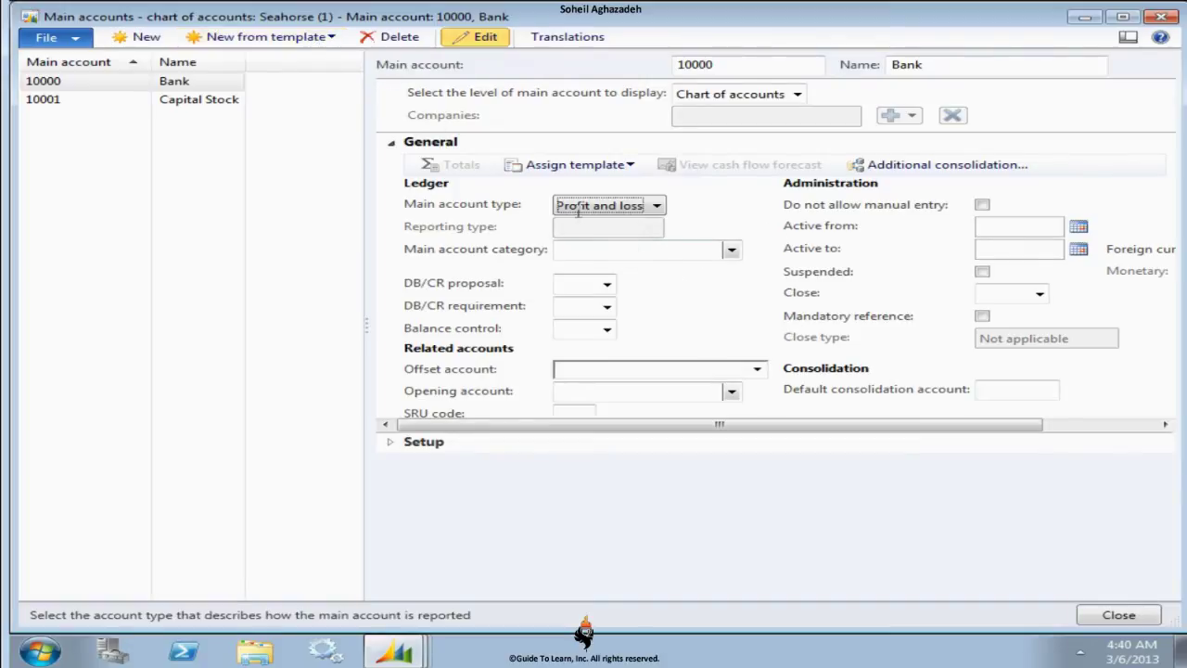
Browse translation languages for the Bank account name, then close the dialog and Main accounts form
{"action": "left_click", "coordinate": [568, 36]}
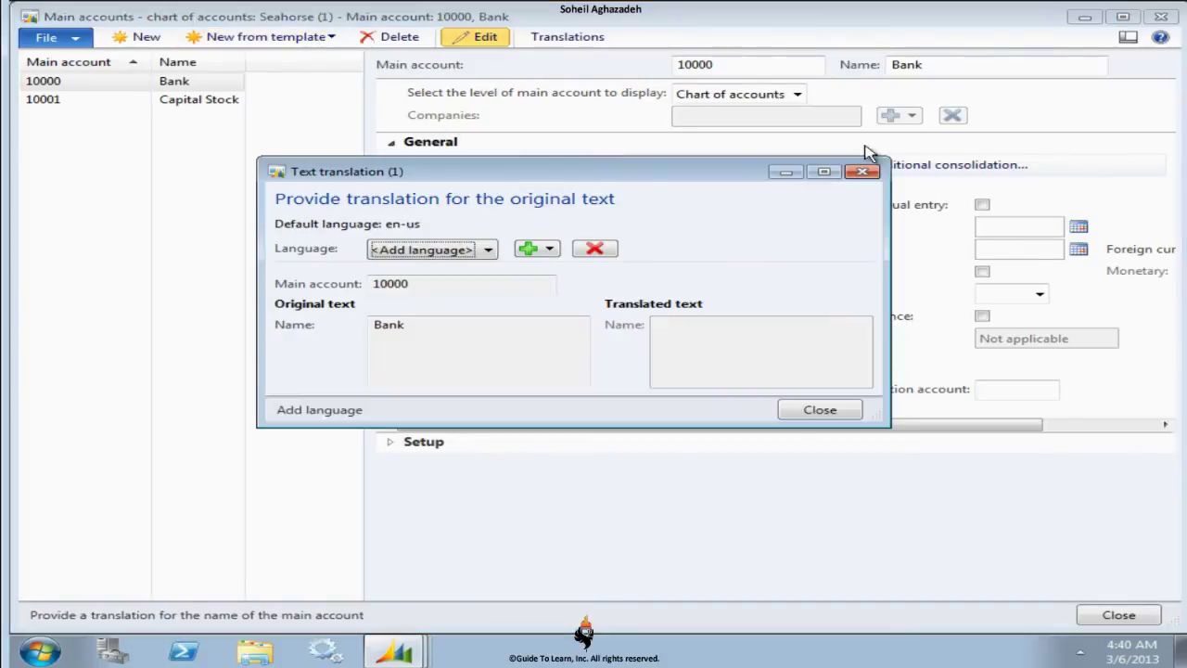
{"action": "left_click", "coordinate": [488, 258]}
{"action": "left_click", "coordinate": [522, 248]}
{"action": "left_click", "coordinate": [536, 250]}
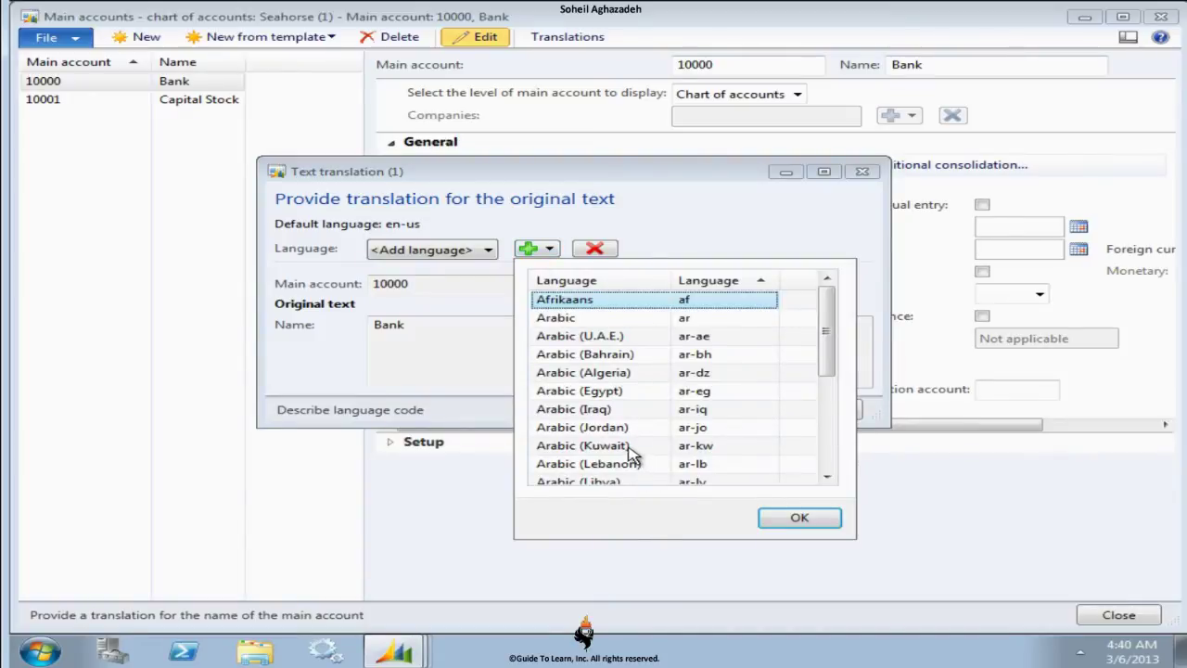
{"action": "scroll", "coordinate": [631, 451], "scroll_direction": "down", "scroll_amount": 3}
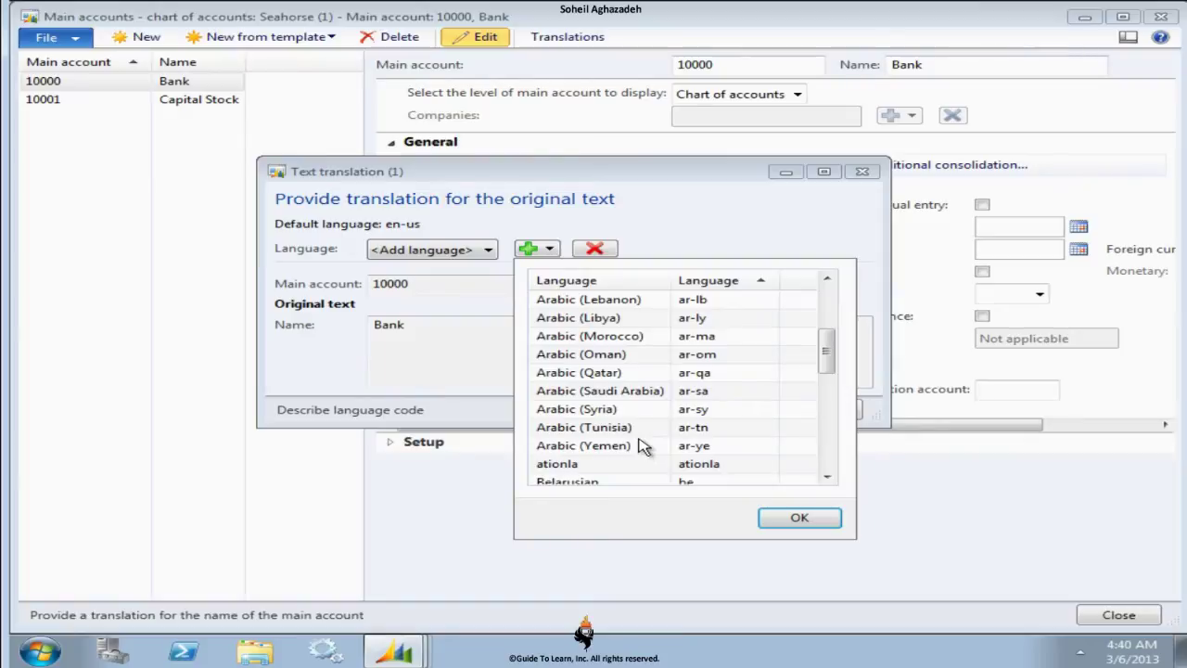
{"action": "left_click", "coordinate": [418, 331]}
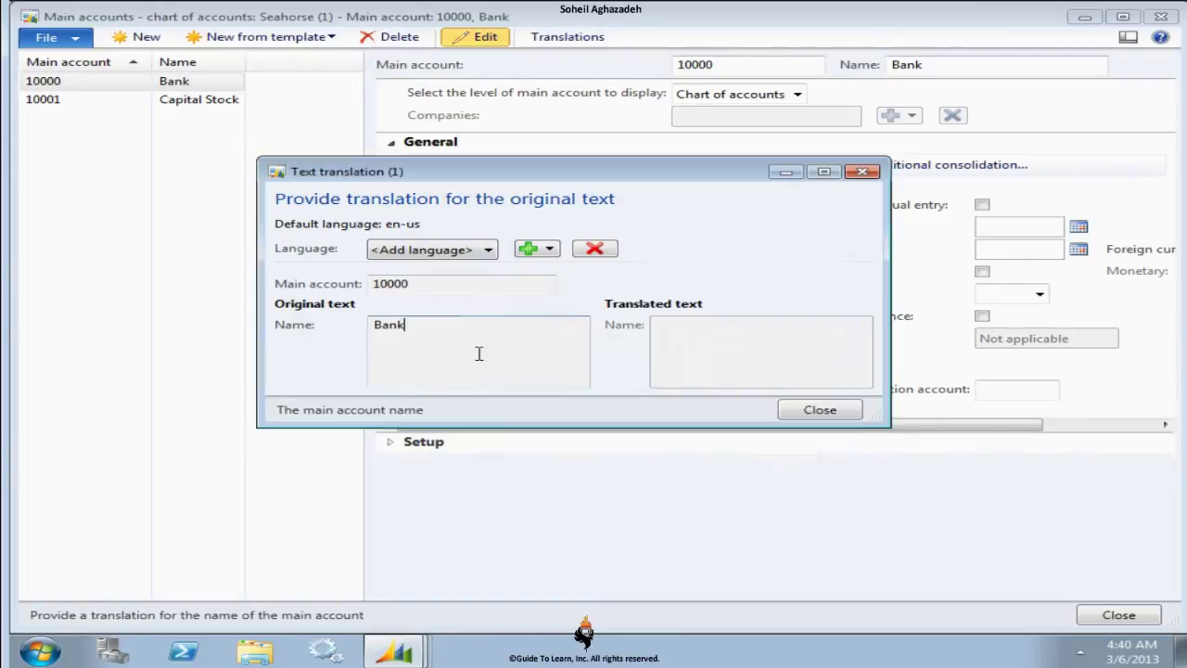
{"action": "left_click", "coordinate": [820, 414]}
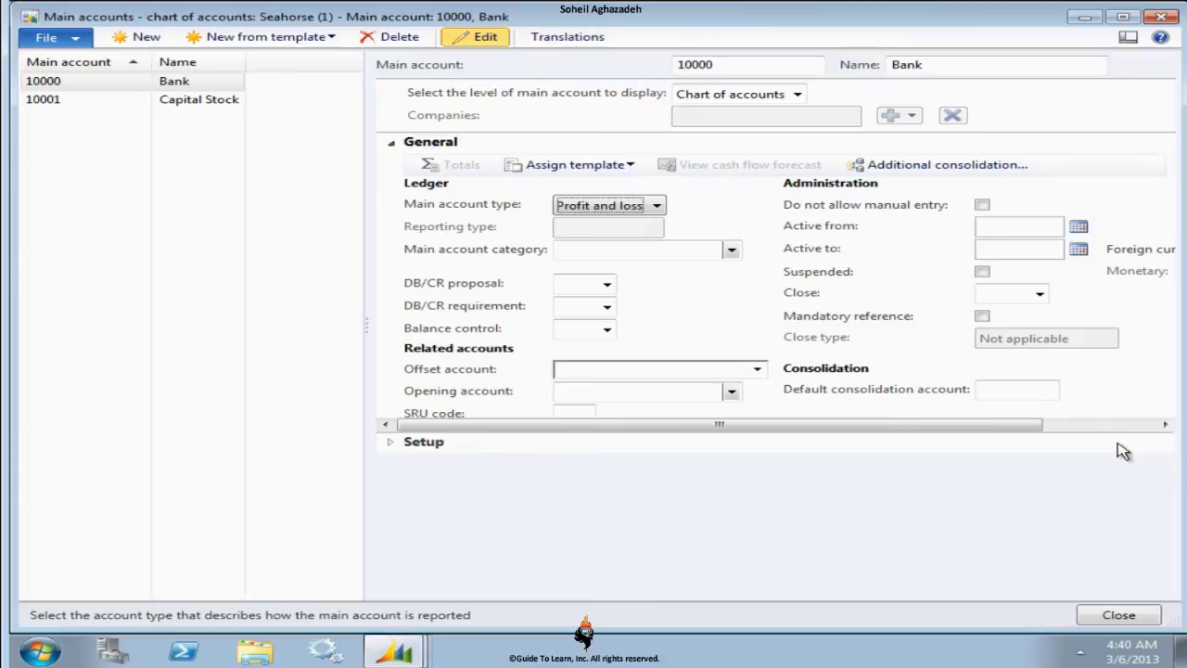
{"action": "left_click", "coordinate": [1118, 615]}
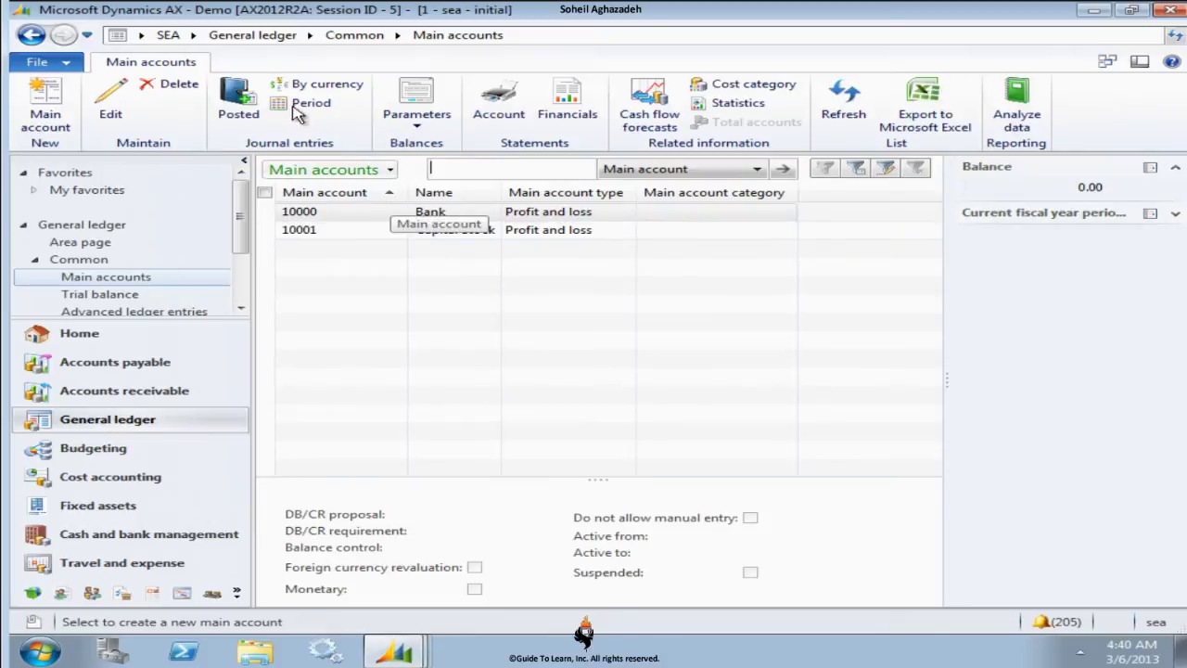
Bring the SEA ledger forward and check its Seahorse fiscal calendar setting
{"action": "left_click", "coordinate": [430, 168]}
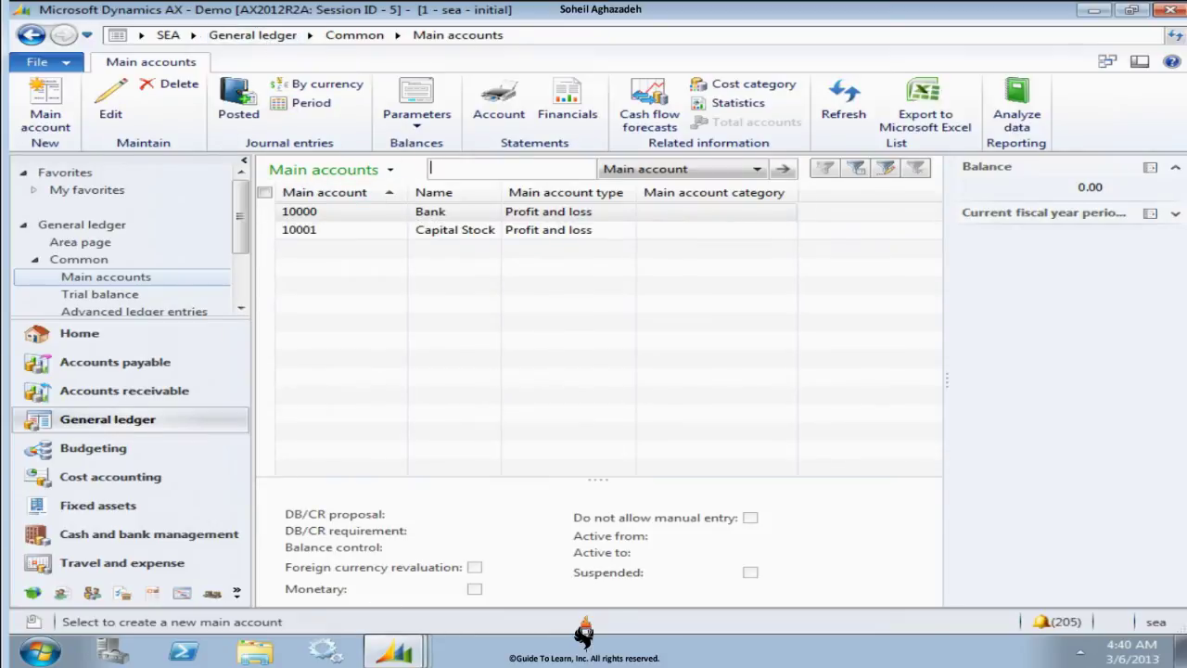
{"action": "mouse_move", "coordinate": [401, 655]}
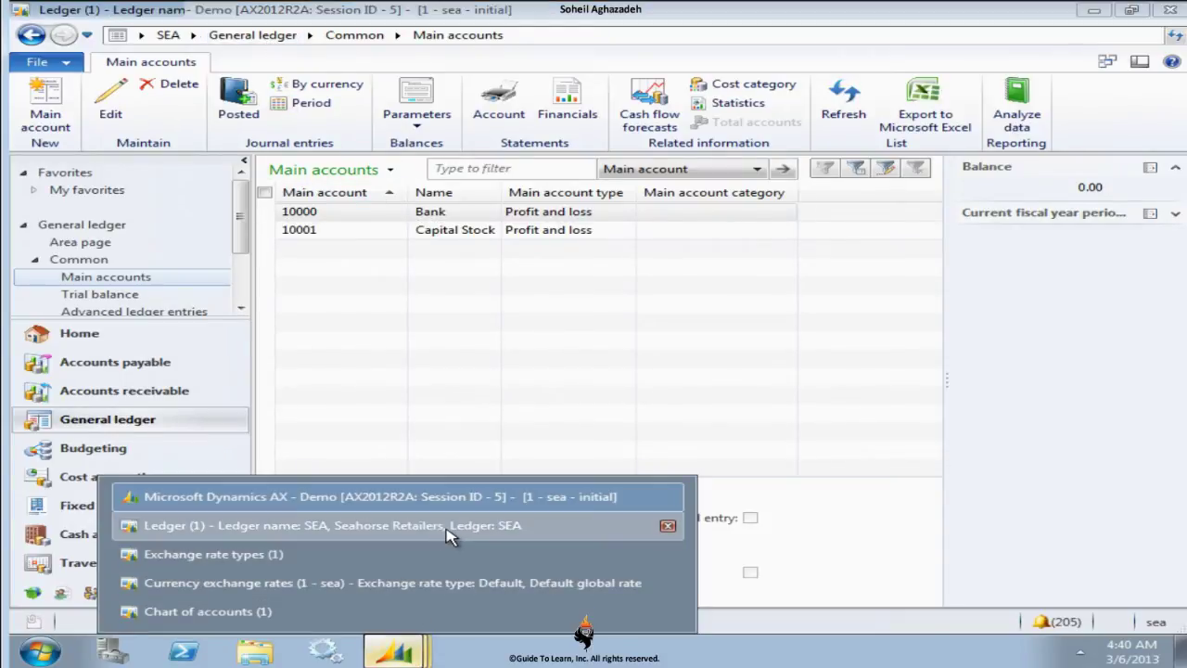
{"action": "left_click", "coordinate": [422, 526]}
{"action": "left_click", "coordinate": [365, 80]}
{"action": "left_click", "coordinate": [86, 59]}
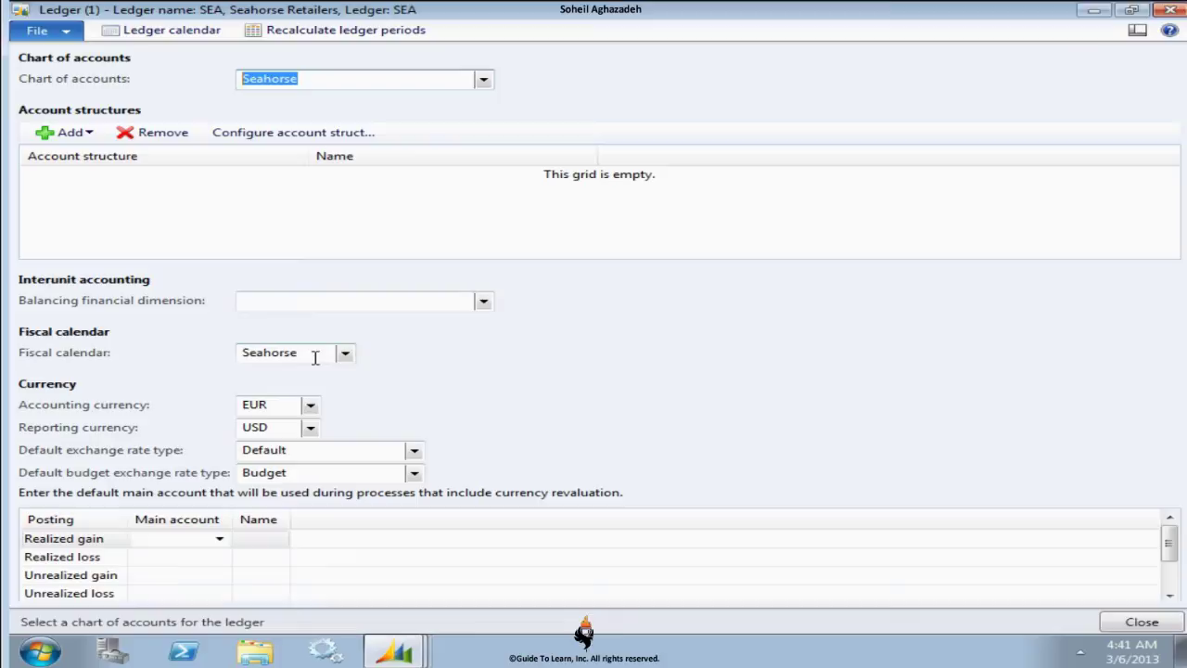
{"action": "left_click", "coordinate": [99, 341]}
Open the Ledger calendar, expand Seahorse--Cal and show fiscal year 2013 periods
{"action": "left_click", "coordinate": [177, 31]}
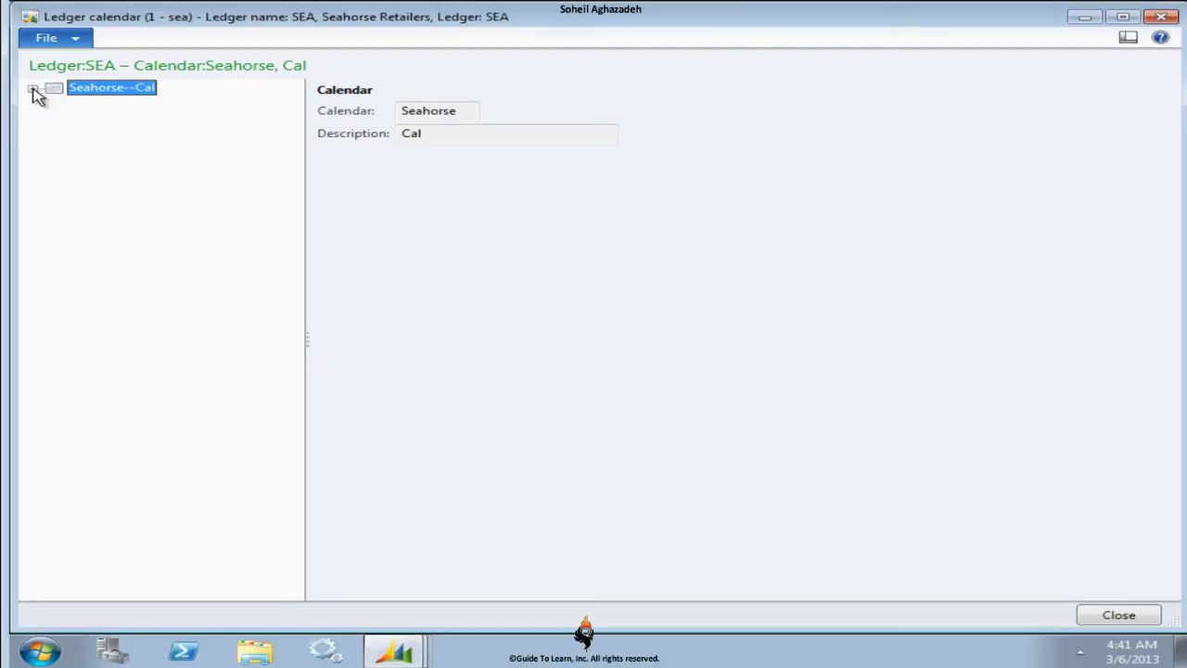
{"action": "left_click", "coordinate": [33, 90]}
{"action": "left_click", "coordinate": [114, 137]}
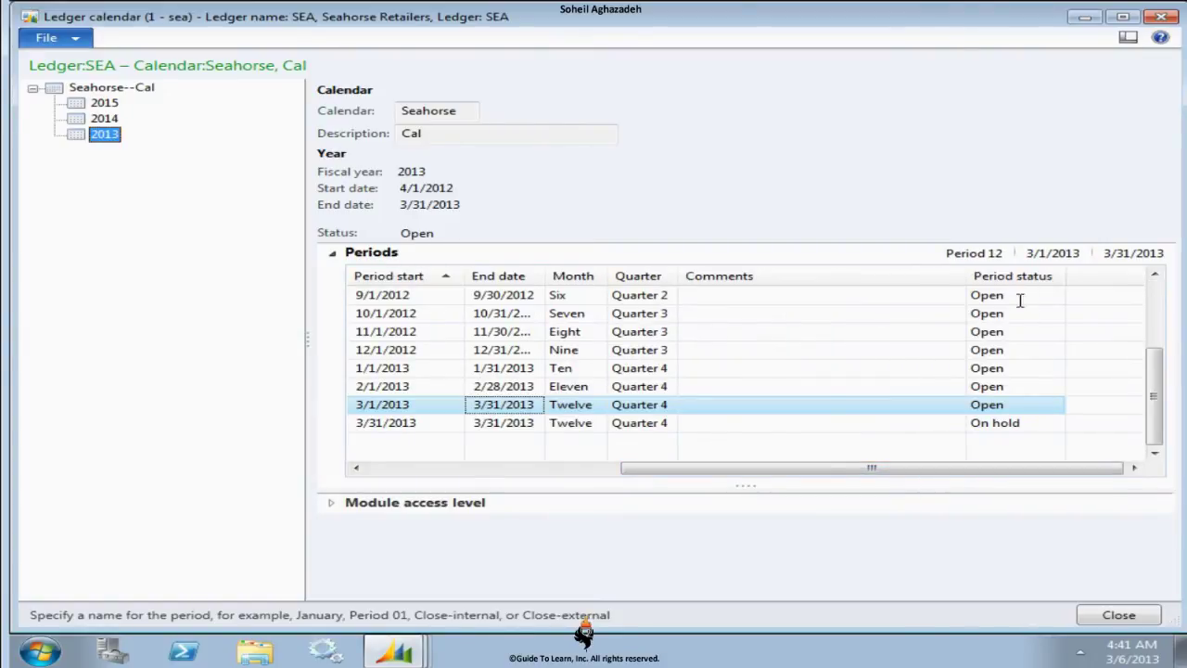
Set the March 2013 period status to On hold, then revert it to Open
{"action": "left_click", "coordinate": [1050, 403]}
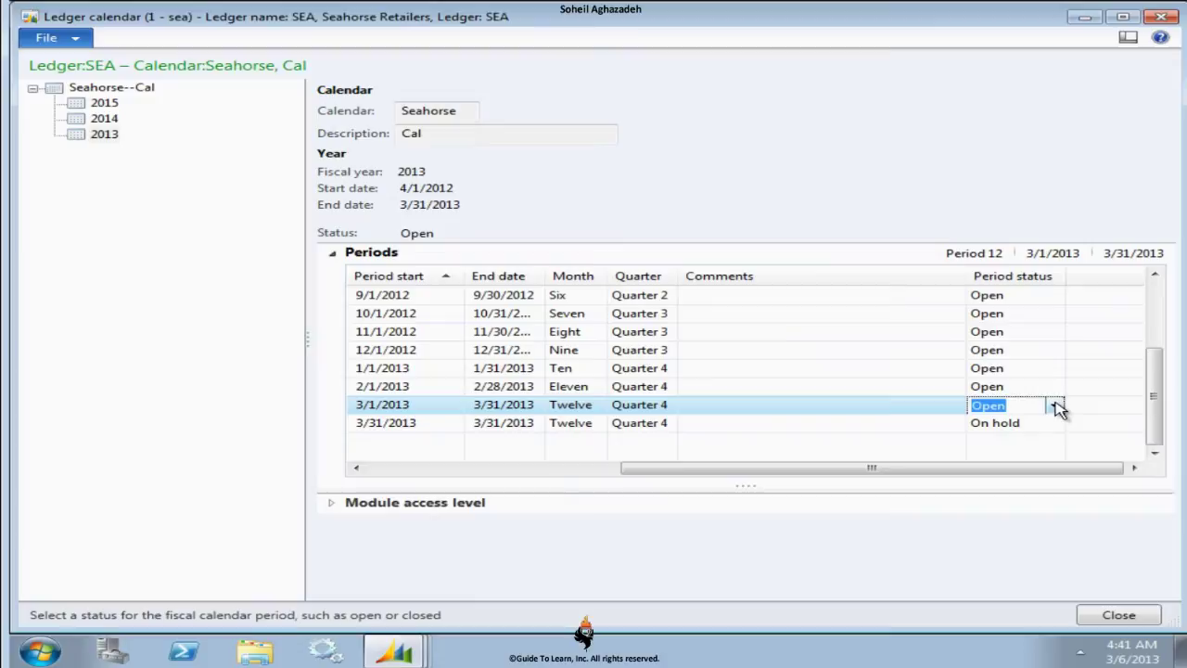
{"action": "left_click", "coordinate": [1055, 405]}
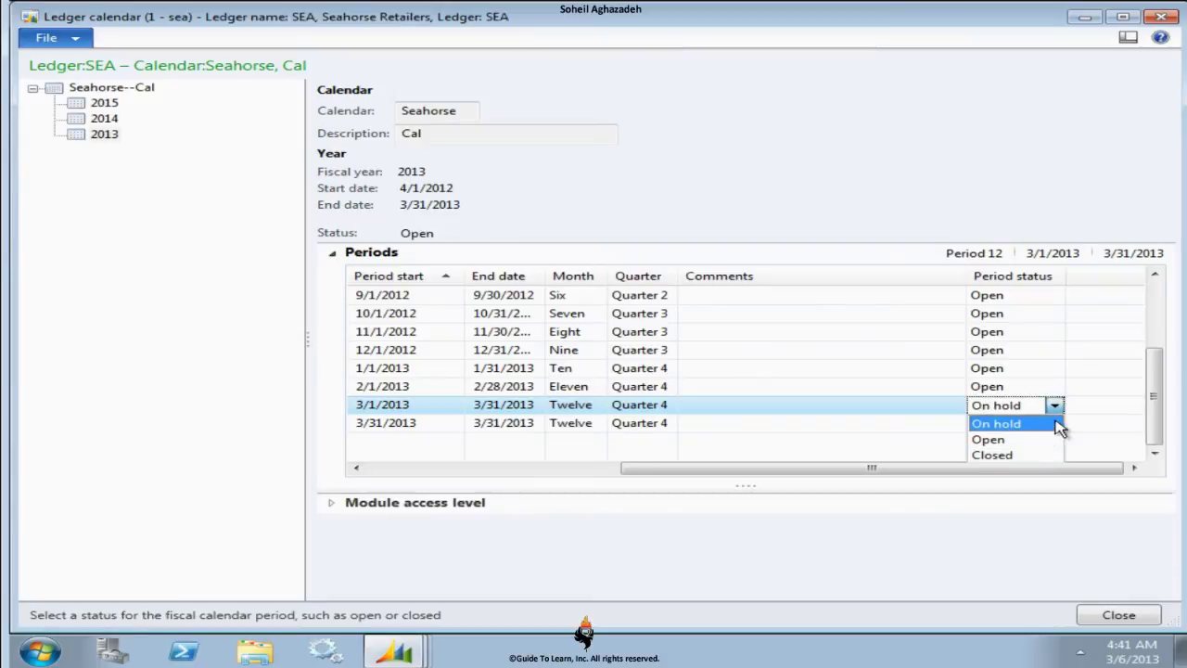
{"action": "left_click", "coordinate": [1053, 424]}
{"action": "left_click", "coordinate": [1057, 406]}
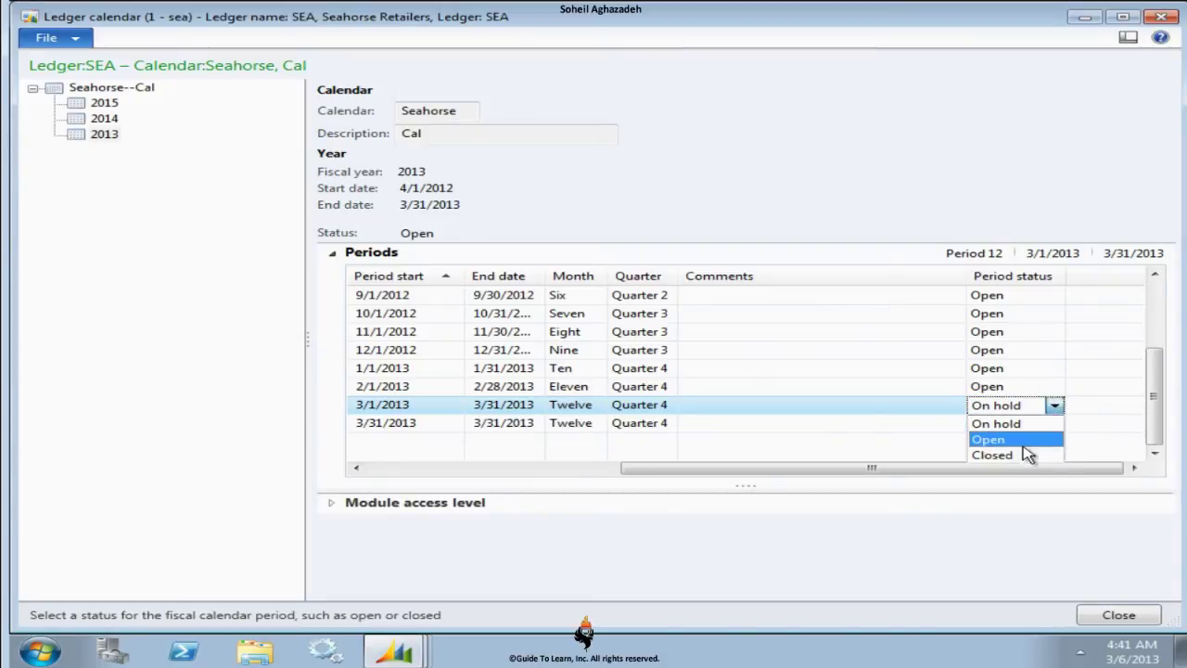
{"action": "left_click", "coordinate": [1034, 439]}
Try closing the 3/1/2013 period, accept the refusal keeping it Open, then show module access levels
{"action": "left_click", "coordinate": [1054, 407]}
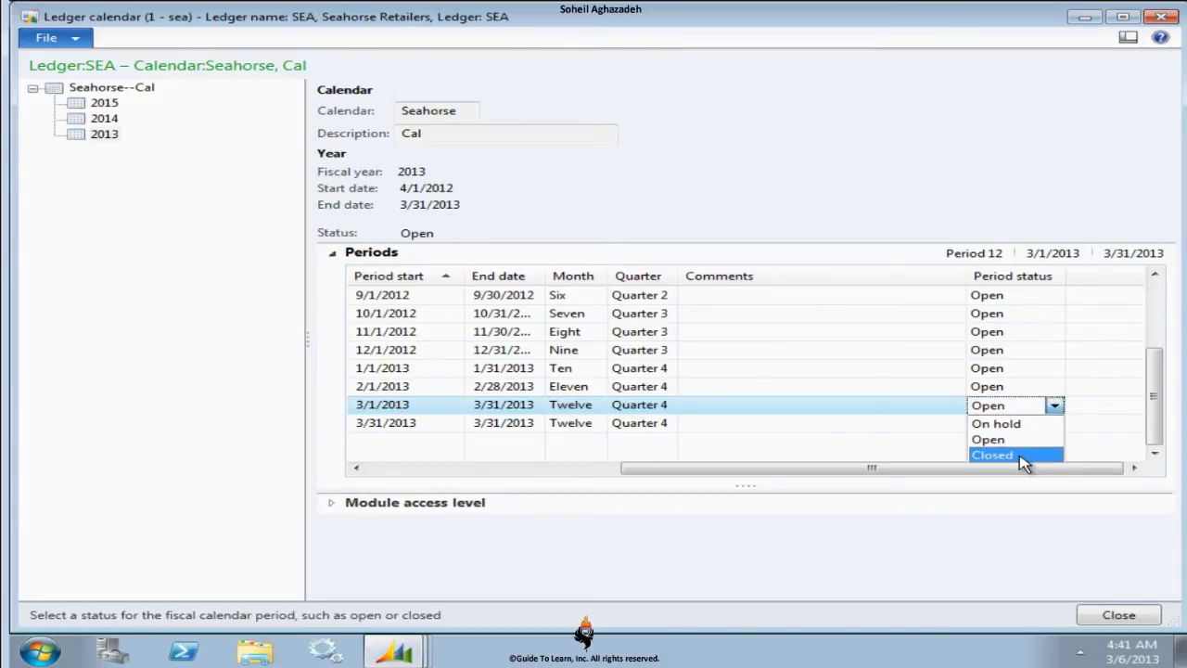
{"action": "left_click", "coordinate": [1020, 456]}
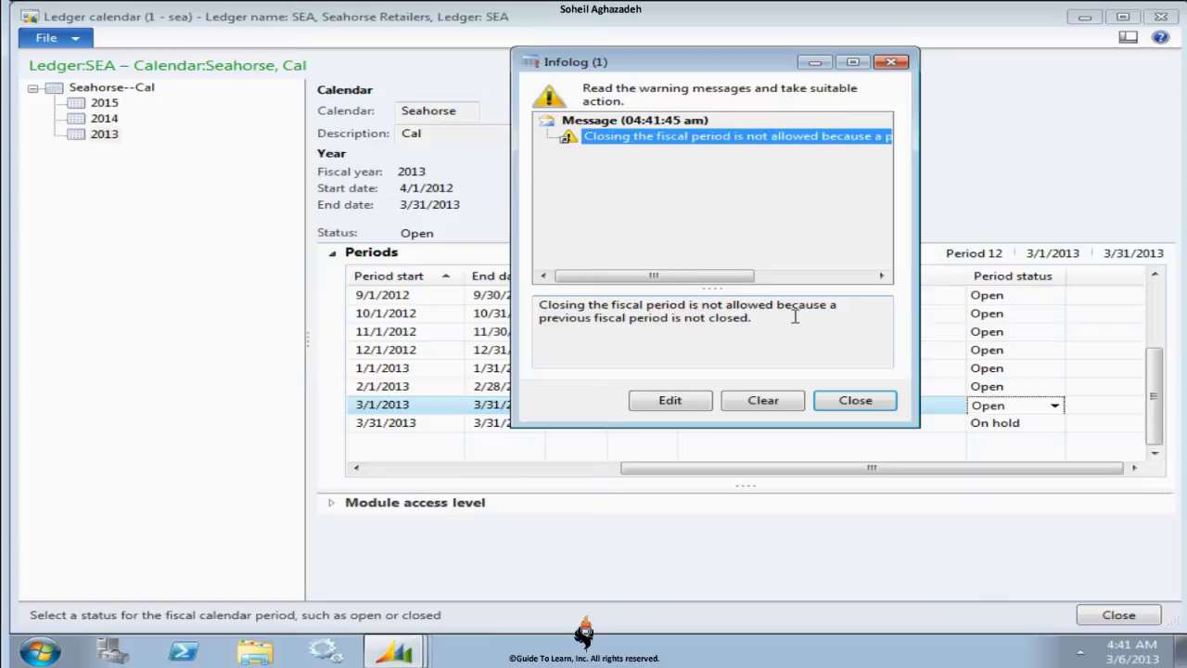
{"action": "left_click", "coordinate": [851, 400]}
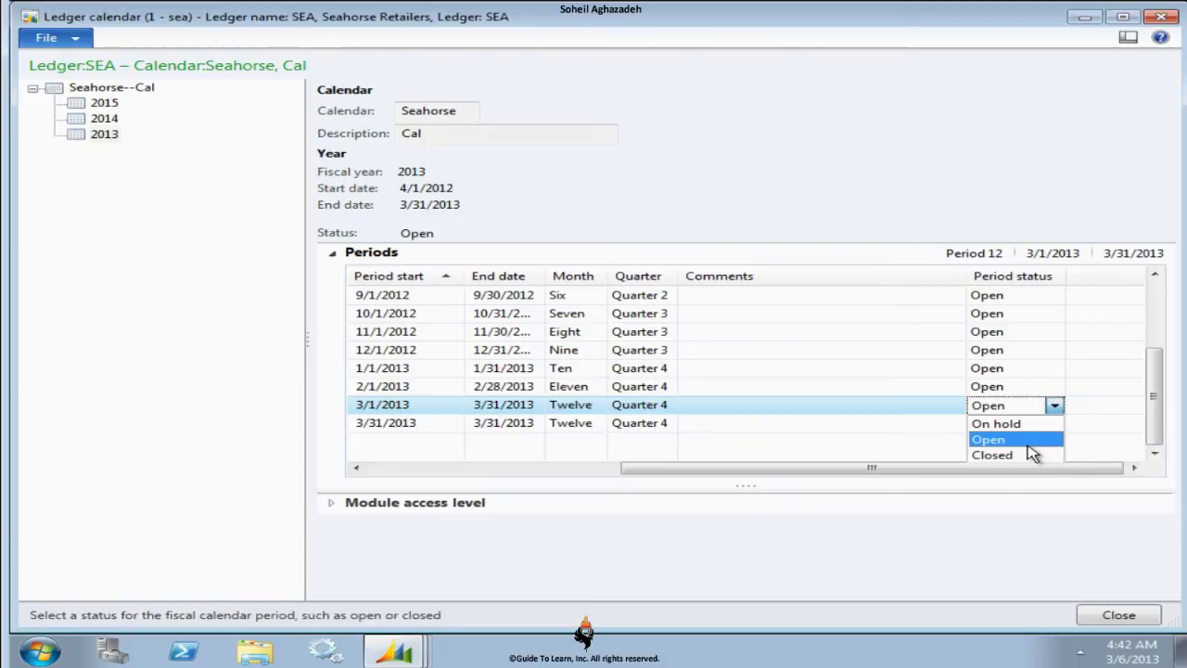
{"action": "left_click", "coordinate": [1030, 455]}
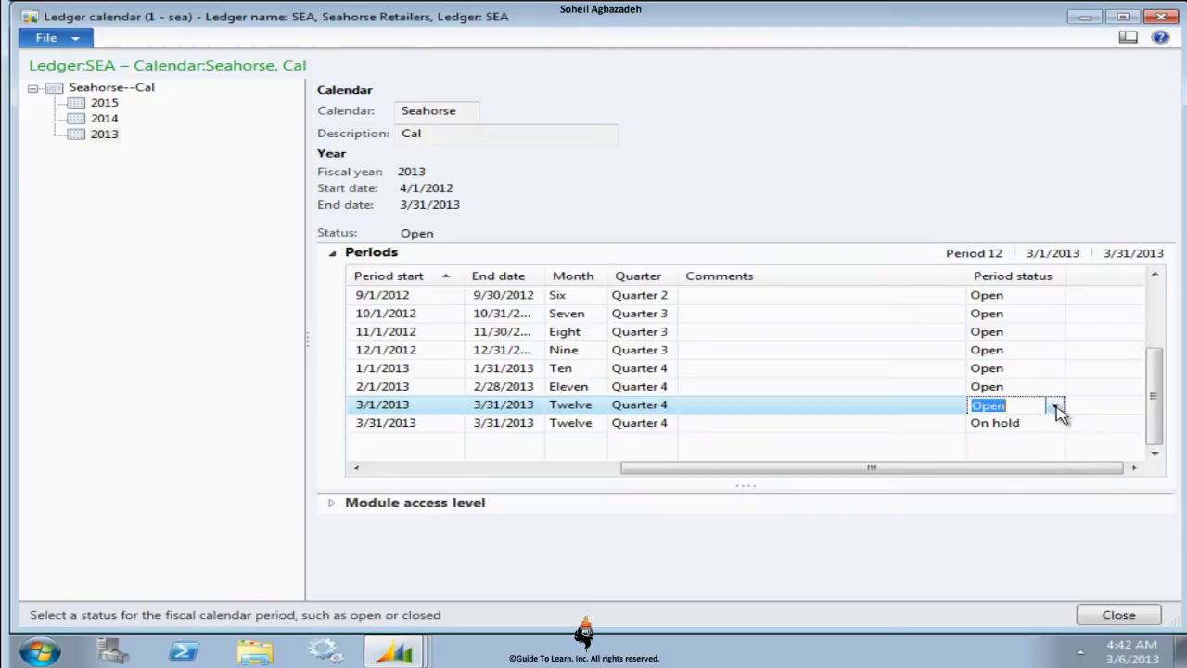
{"action": "left_click", "coordinate": [1007, 427]}
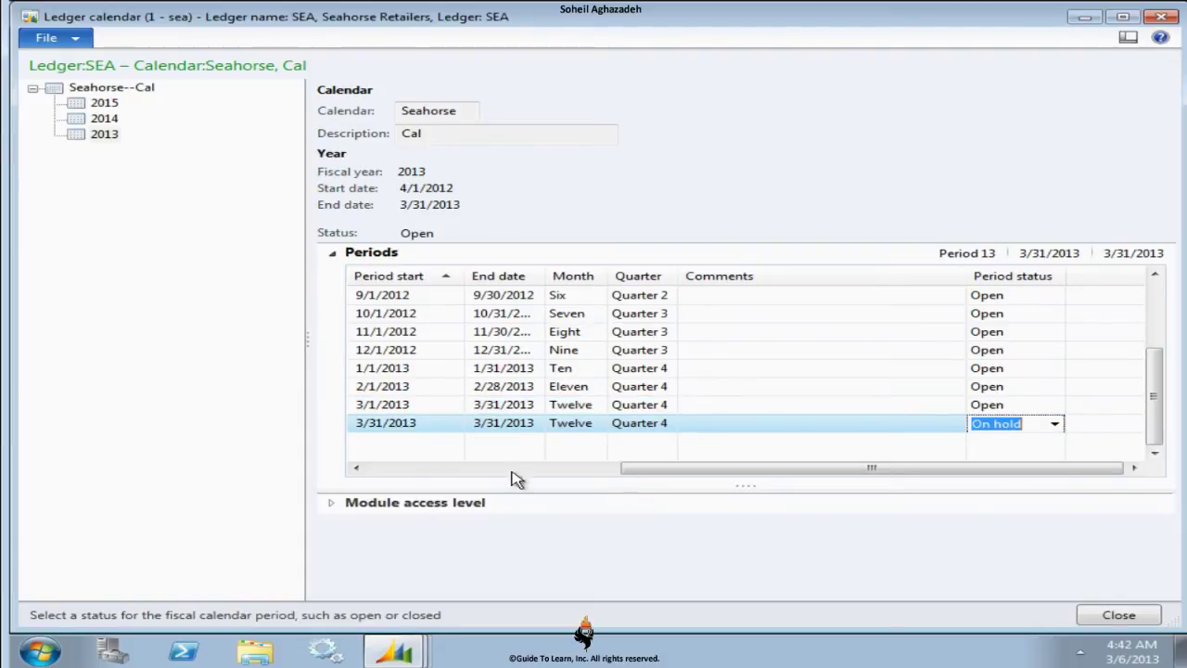
{"action": "left_click", "coordinate": [333, 503]}
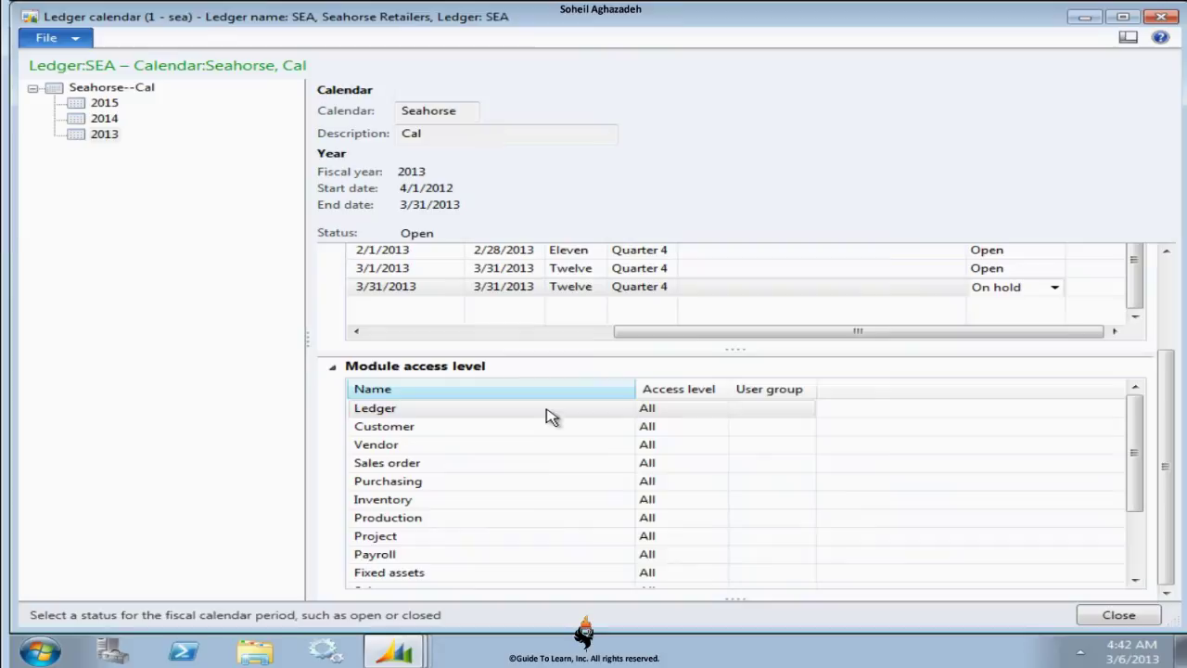
Try User group as the Ledger module's access level, then set it back to All
{"action": "left_click", "coordinate": [724, 411]}
{"action": "left_click", "coordinate": [720, 415]}
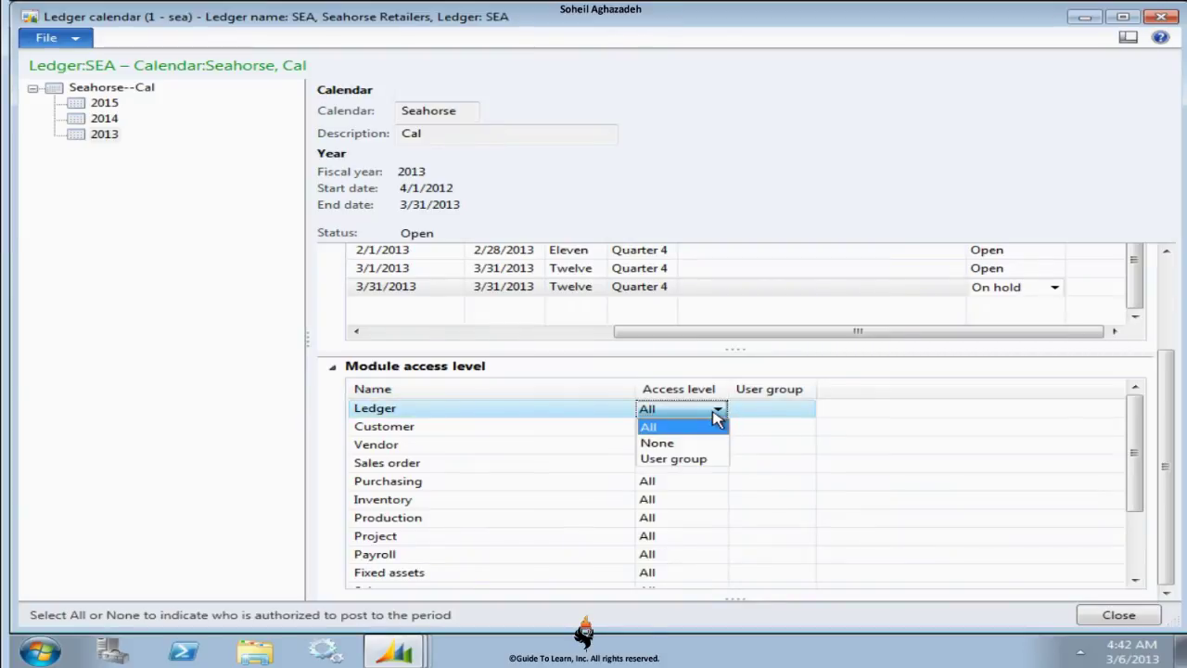
{"action": "left_click", "coordinate": [699, 458]}
{"action": "left_click", "coordinate": [746, 414]}
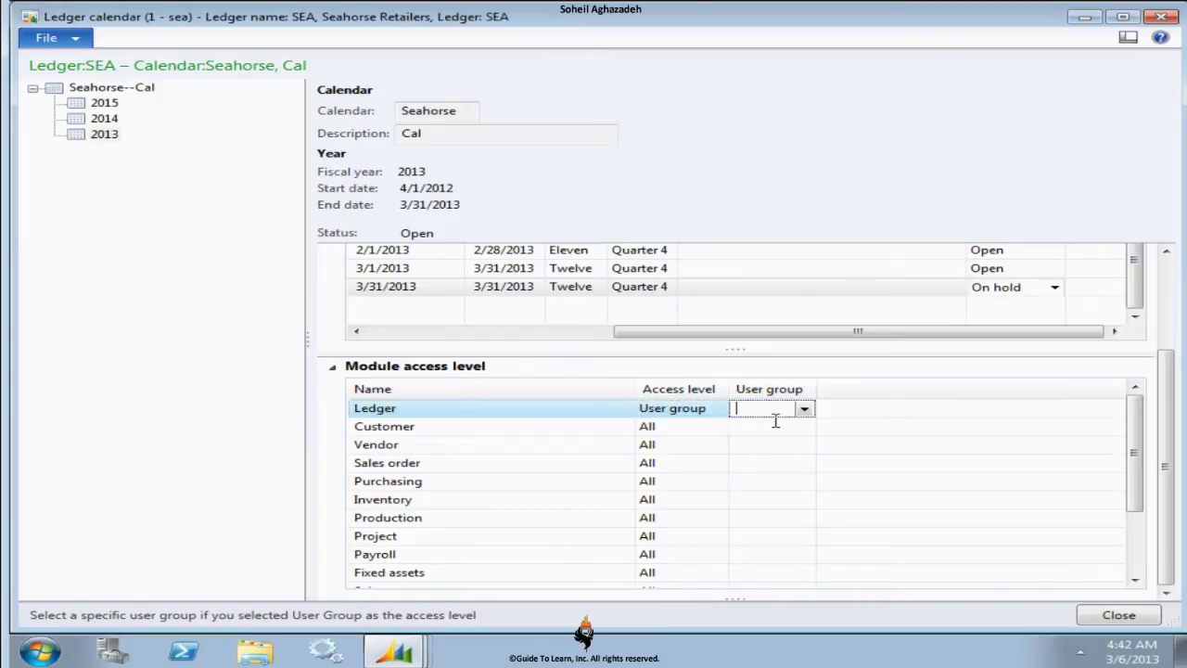
{"action": "left_click", "coordinate": [814, 409]}
{"action": "left_click", "coordinate": [768, 411]}
{"action": "left_click", "coordinate": [710, 411]}
{"action": "left_click", "coordinate": [717, 409]}
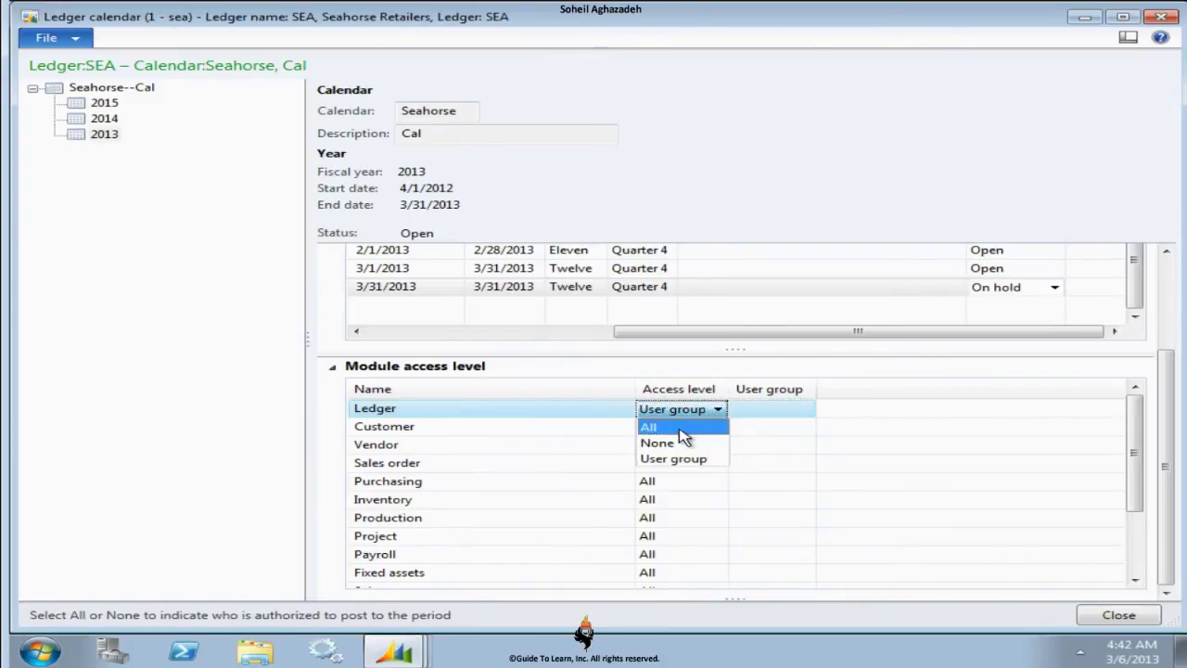
{"action": "left_click", "coordinate": [679, 427]}
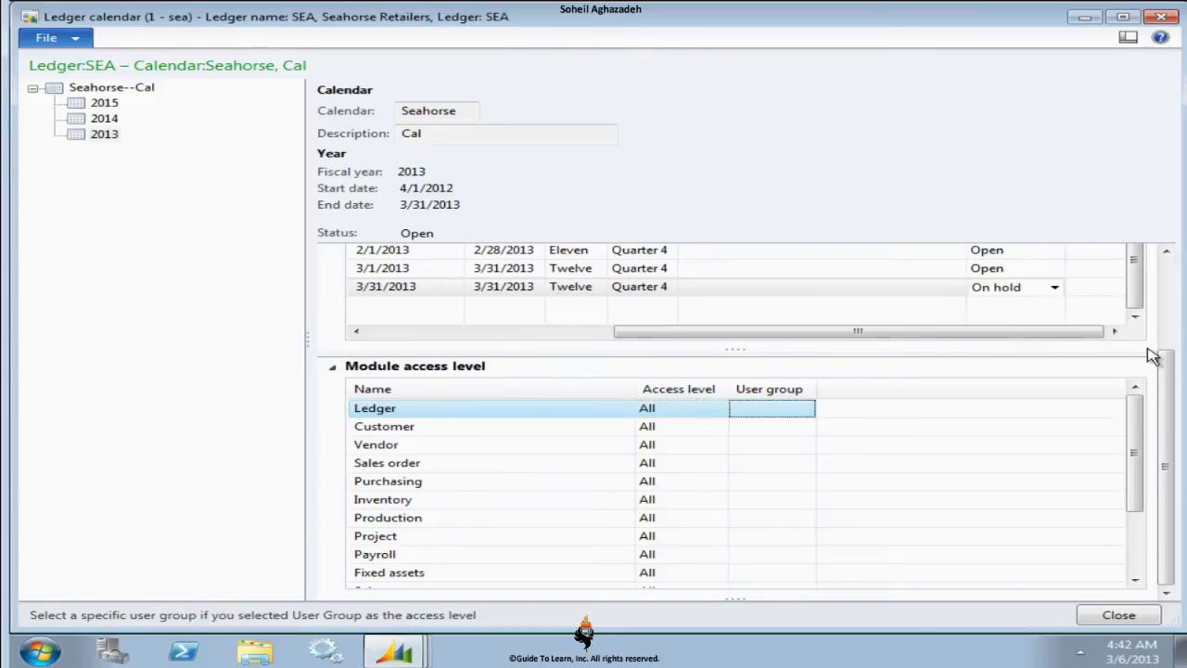
Check the 3/31/2013 period's On hold status and close the Seahorse calendar
{"action": "left_click_drag", "start_coordinate": [1172, 365], "coordinate": [1166, 271]}
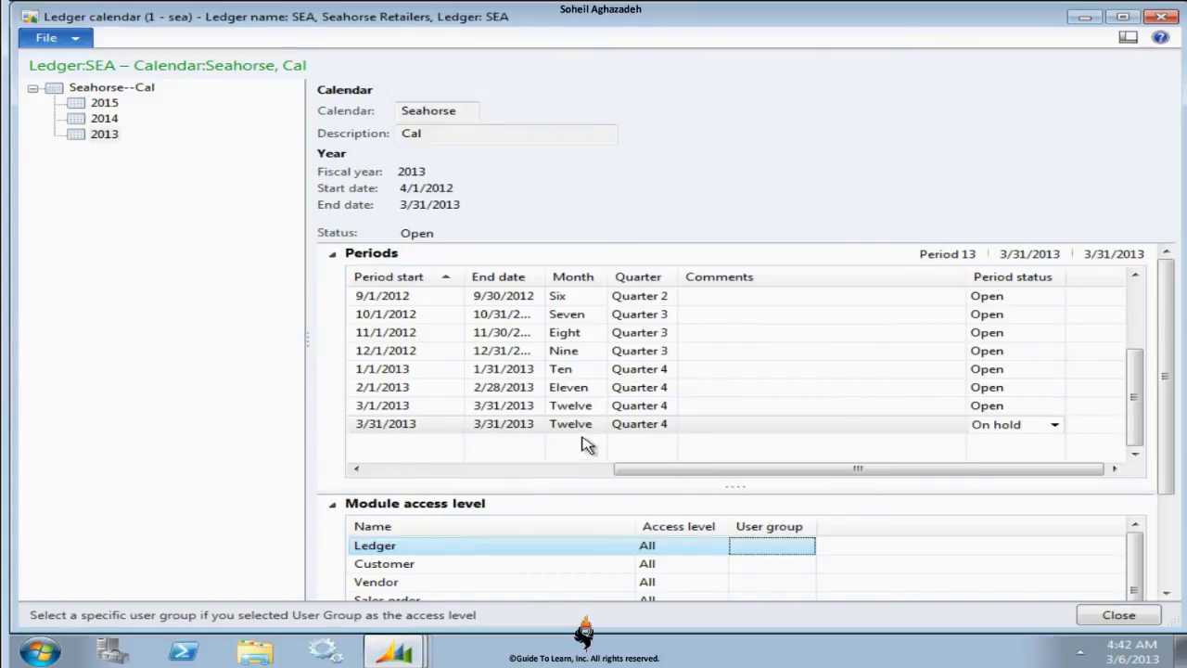
{"action": "left_click", "coordinate": [1027, 419]}
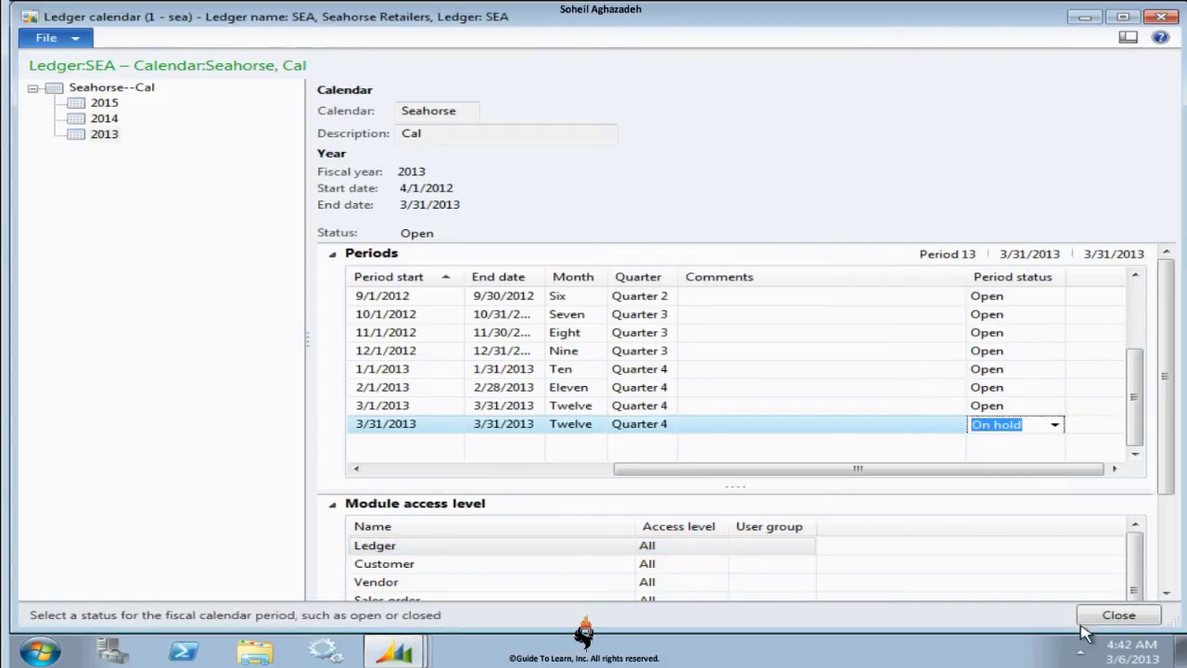
{"action": "left_click", "coordinate": [1113, 615]}
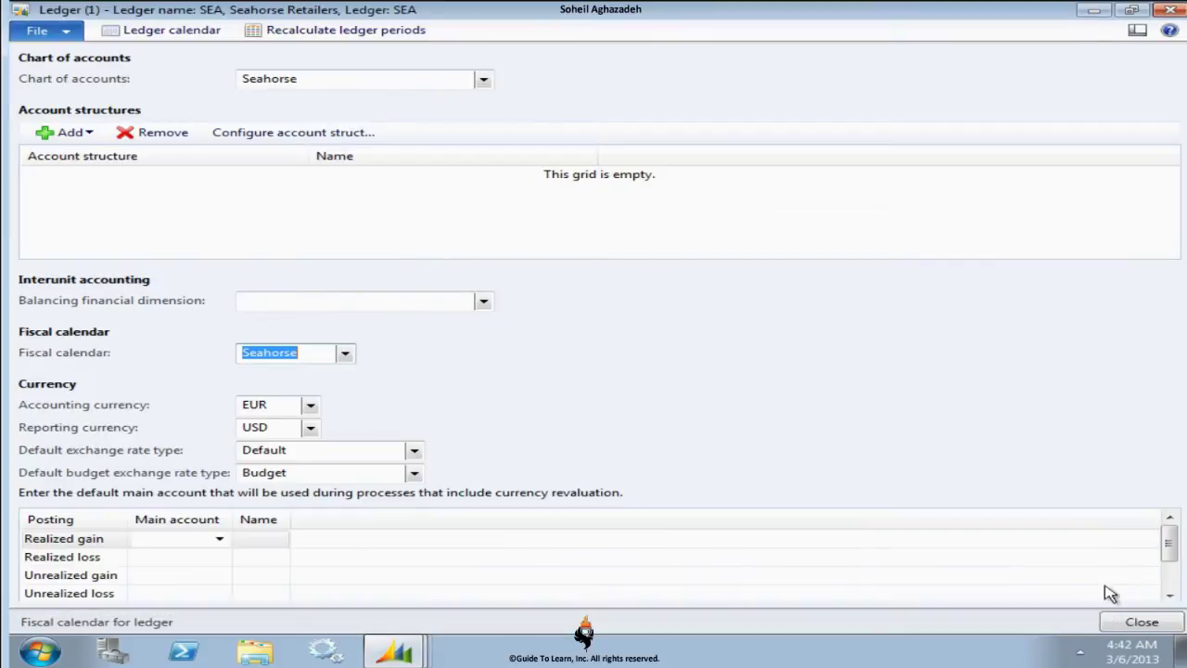
Close the SEA Ledger form and open the Currencies list full-screen
{"action": "left_click", "coordinate": [1095, 11]}
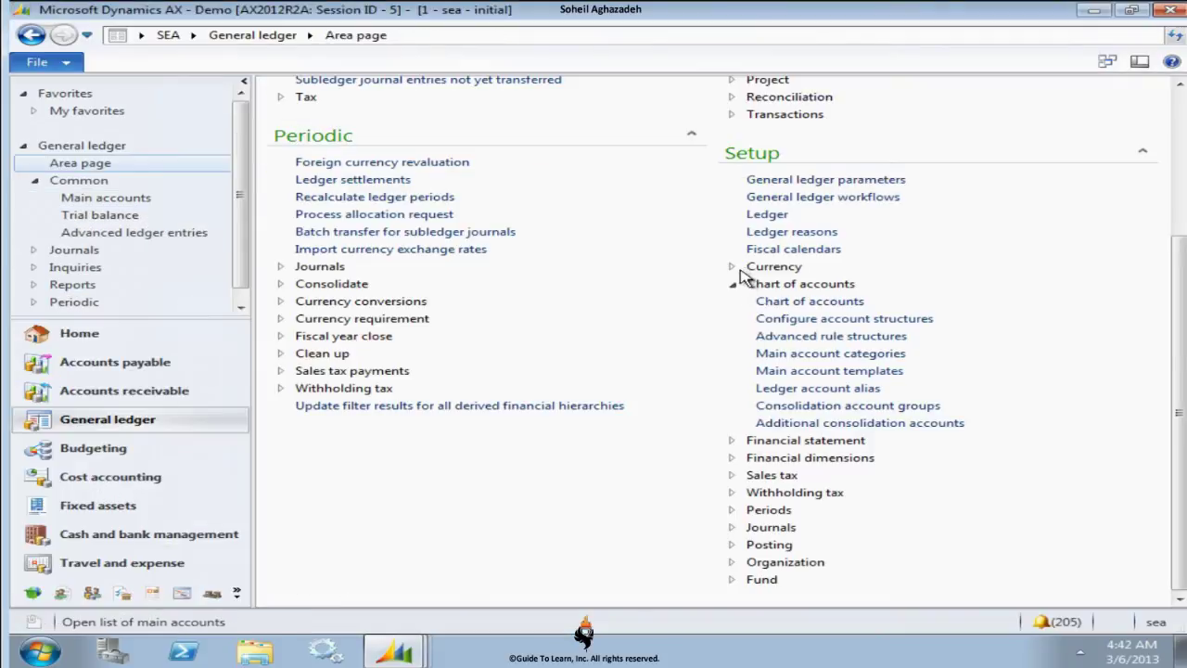
{"action": "left_click", "coordinate": [741, 269]}
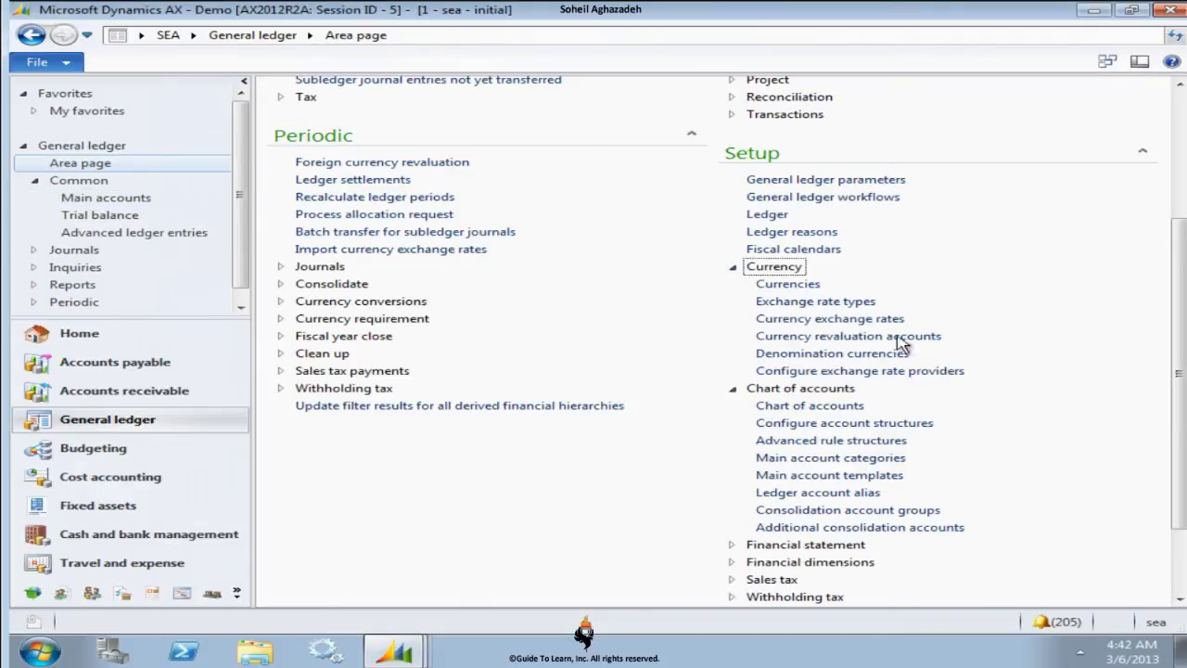
{"action": "left_click", "coordinate": [786, 284]}
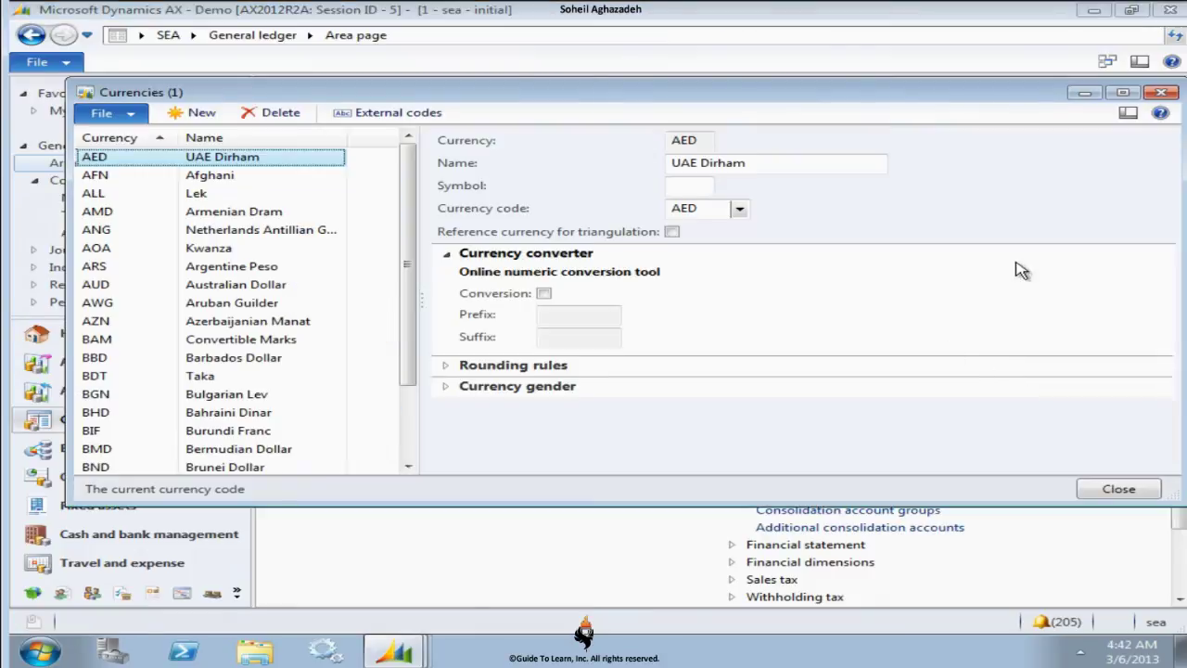
{"action": "left_click", "coordinate": [1128, 94]}
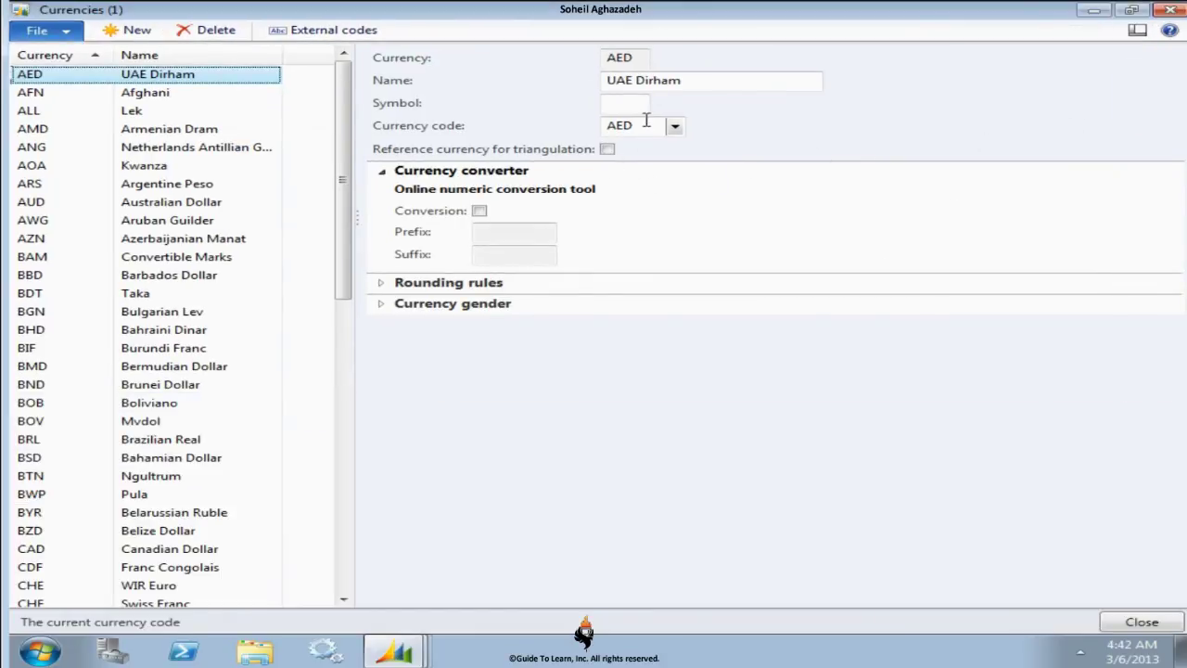
Review the UAE Dirham's general, sales order and purchase order rounding rules, keeping Normal rounding
{"action": "left_click", "coordinate": [387, 285]}
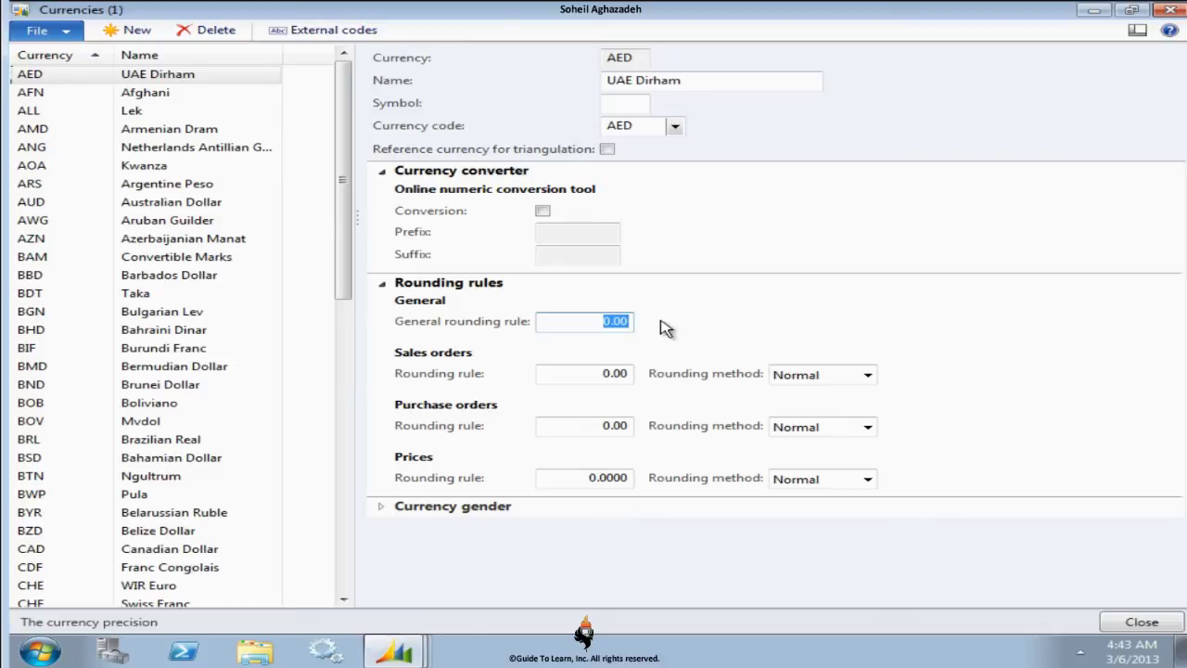
{"action": "left_click", "coordinate": [629, 321]}
{"action": "left_click", "coordinate": [586, 376]}
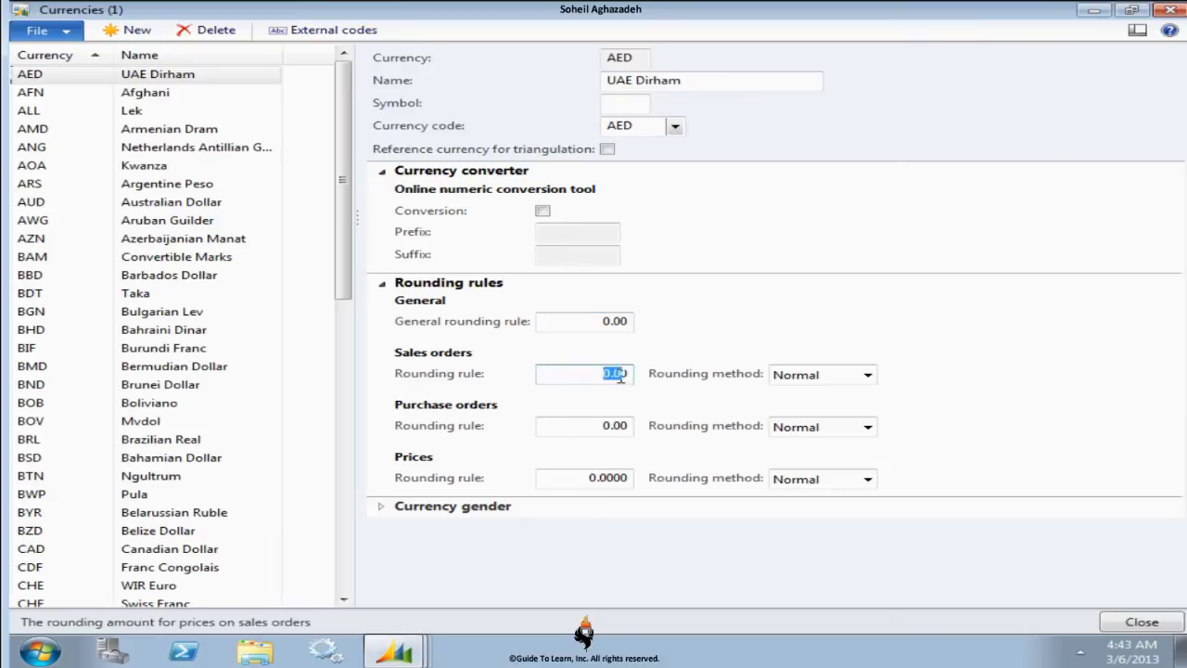
{"action": "left_click", "coordinate": [598, 426]}
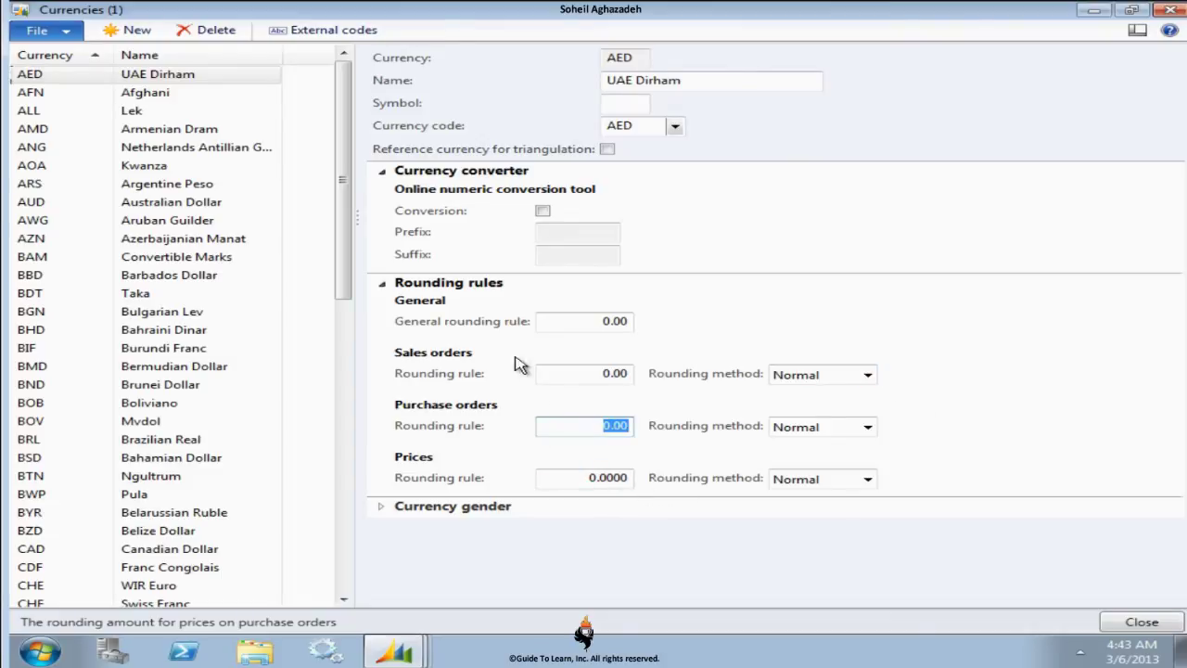
{"action": "left_click", "coordinate": [869, 374]}
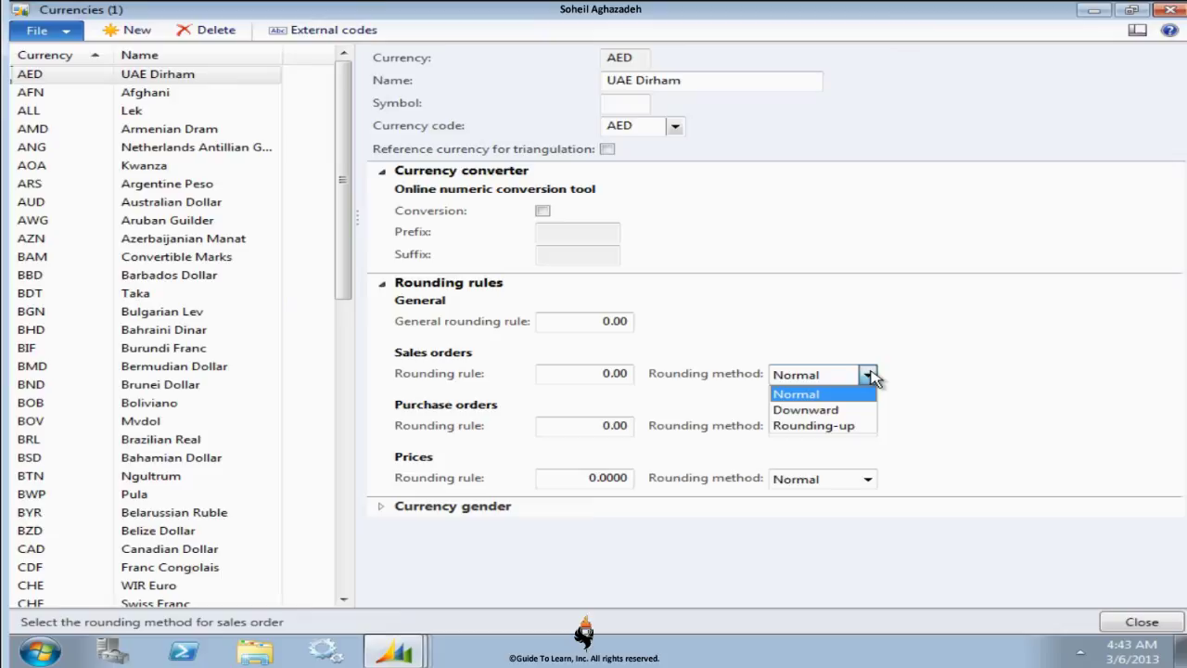
{"action": "left_click", "coordinate": [915, 371]}
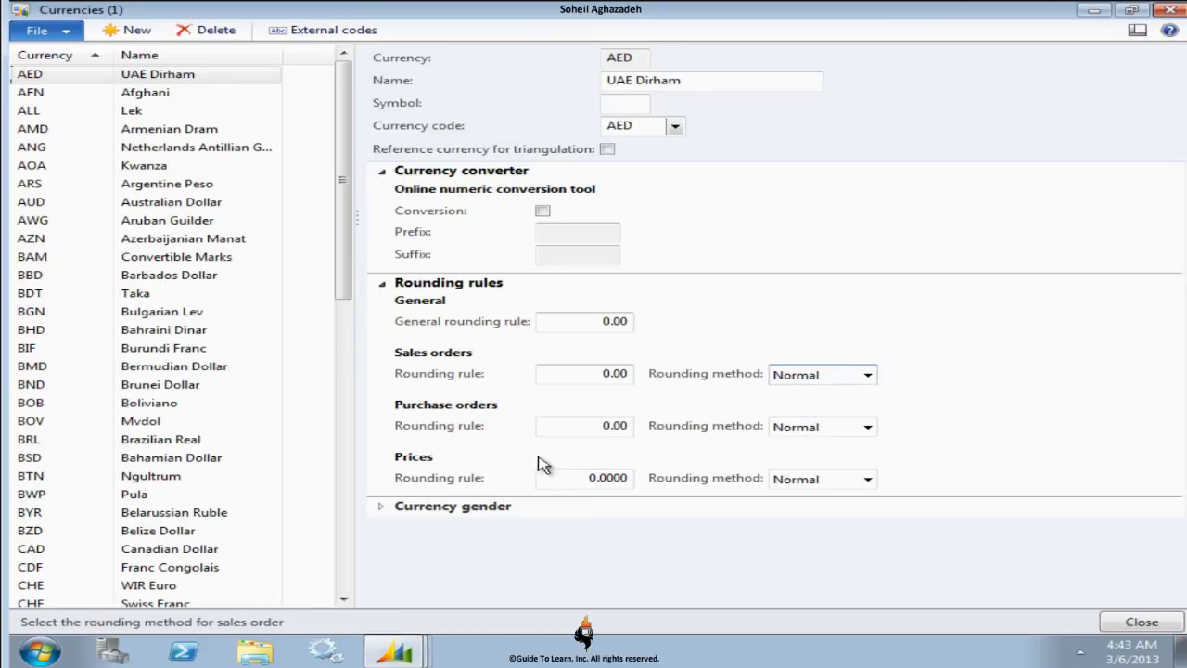
Leave the UAE Dirham's currency gender as Masculine and close Currencies
{"action": "left_click", "coordinate": [396, 512]}
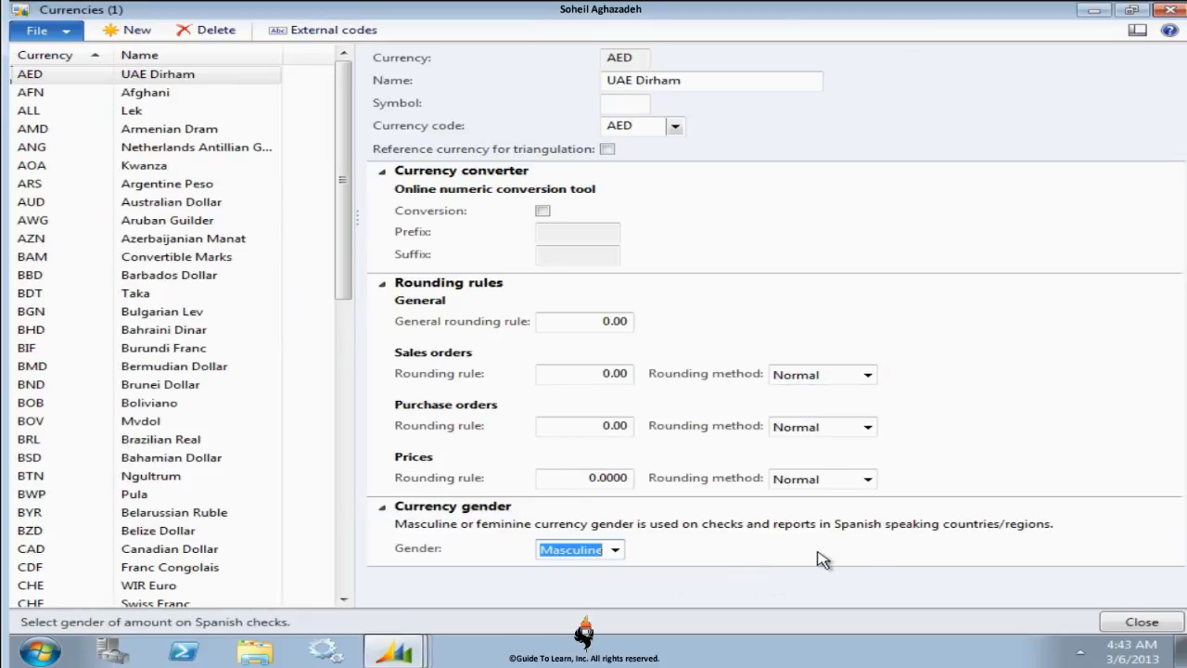
{"action": "left_click", "coordinate": [616, 551]}
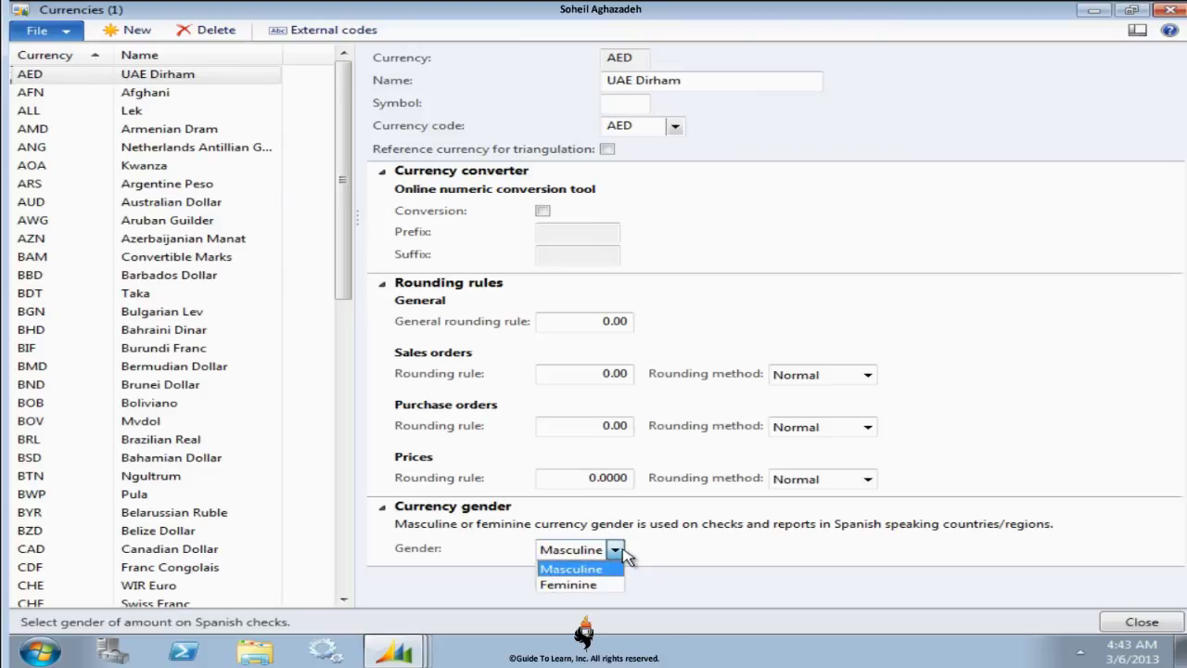
{"action": "left_click", "coordinate": [616, 550]}
{"action": "left_click", "coordinate": [615, 551]}
{"action": "left_click", "coordinate": [619, 553]}
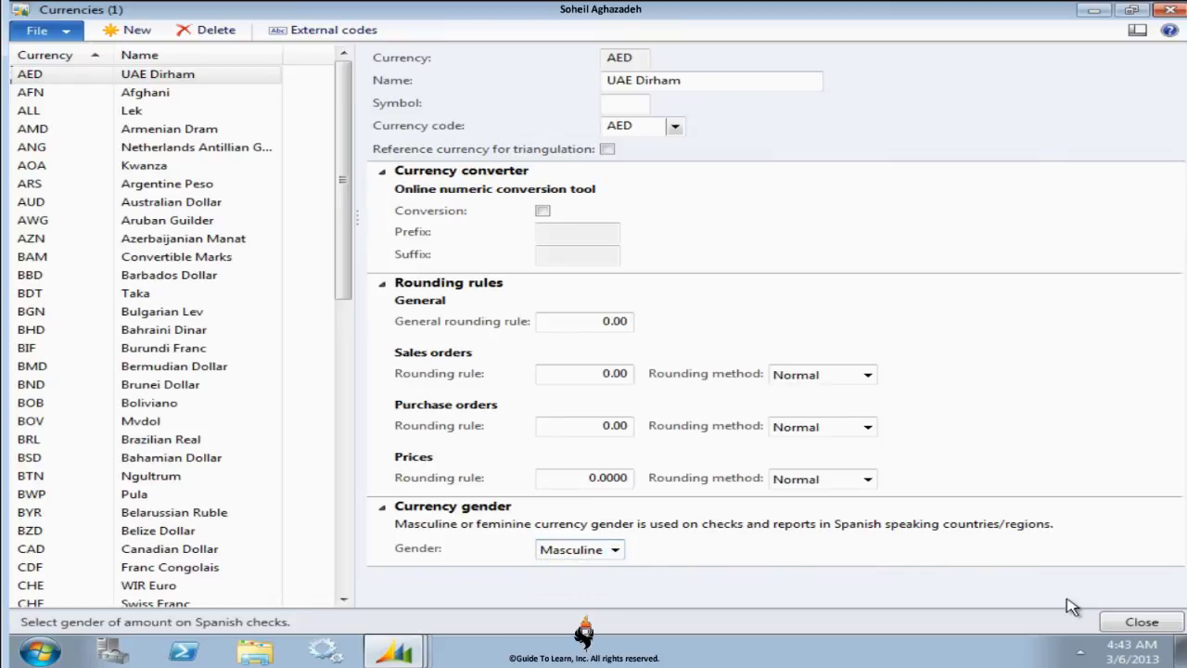
{"action": "left_click", "coordinate": [1141, 621]}
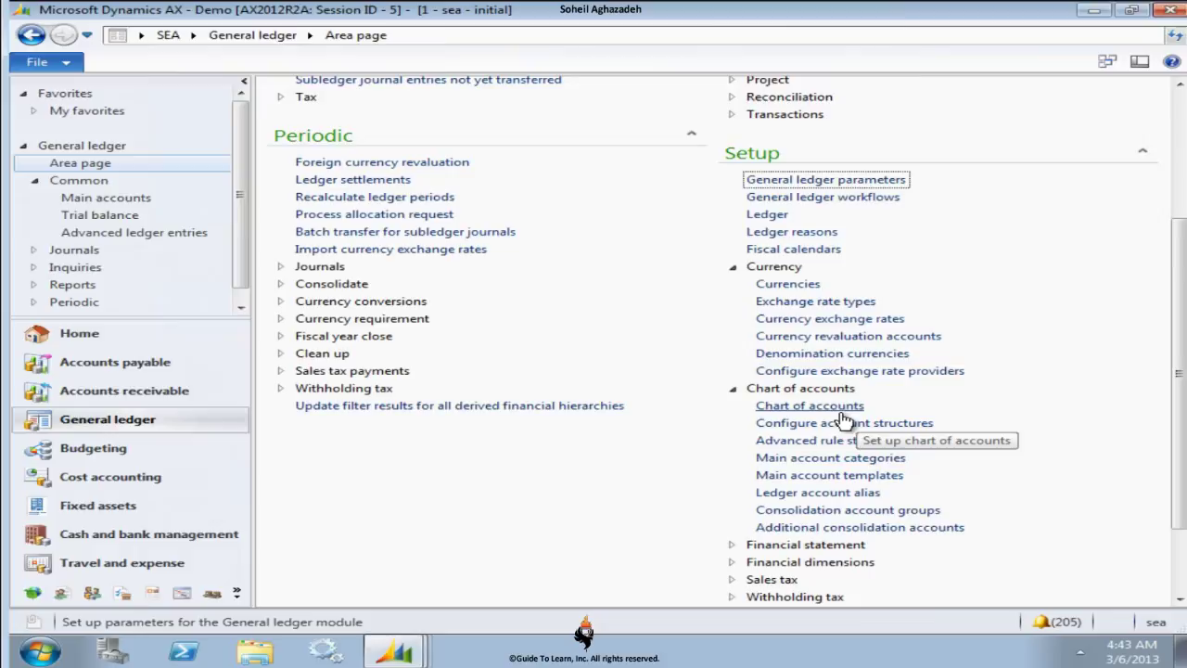
Reopen Currencies and view the Barbados Dollar and Euro settings
{"action": "left_click", "coordinate": [803, 284]}
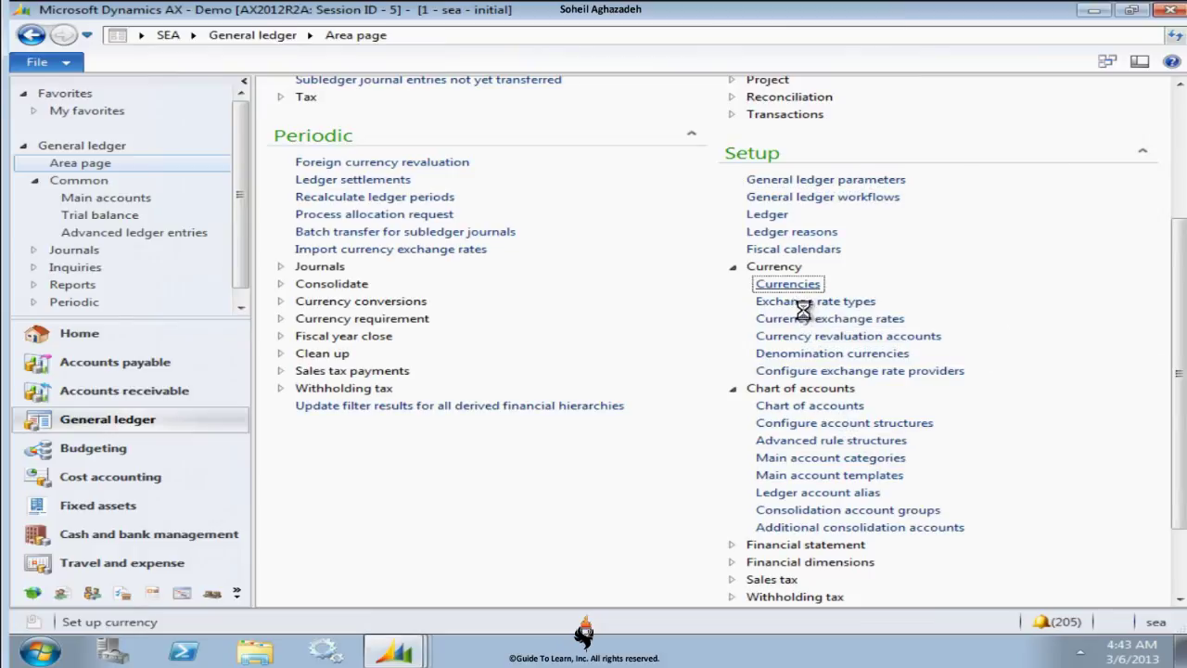
{"action": "left_click", "coordinate": [200, 286]}
{"action": "left_click", "coordinate": [356, 478]}
{"action": "left_click", "coordinate": [356, 478]}
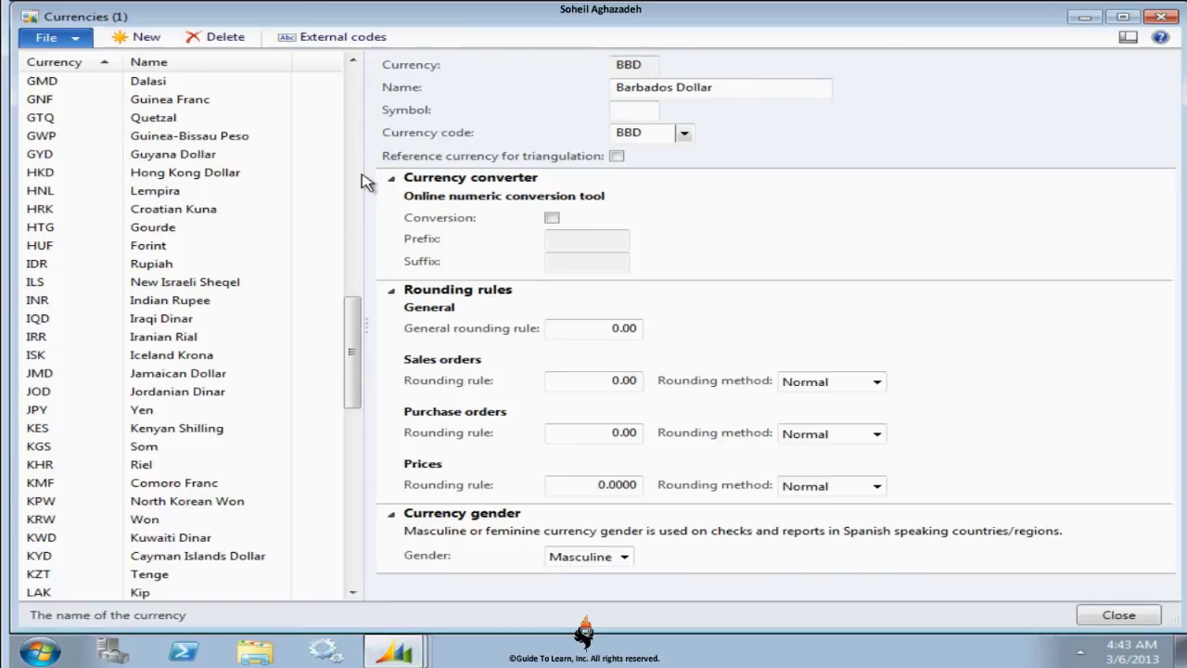
{"action": "left_click", "coordinate": [356, 183]}
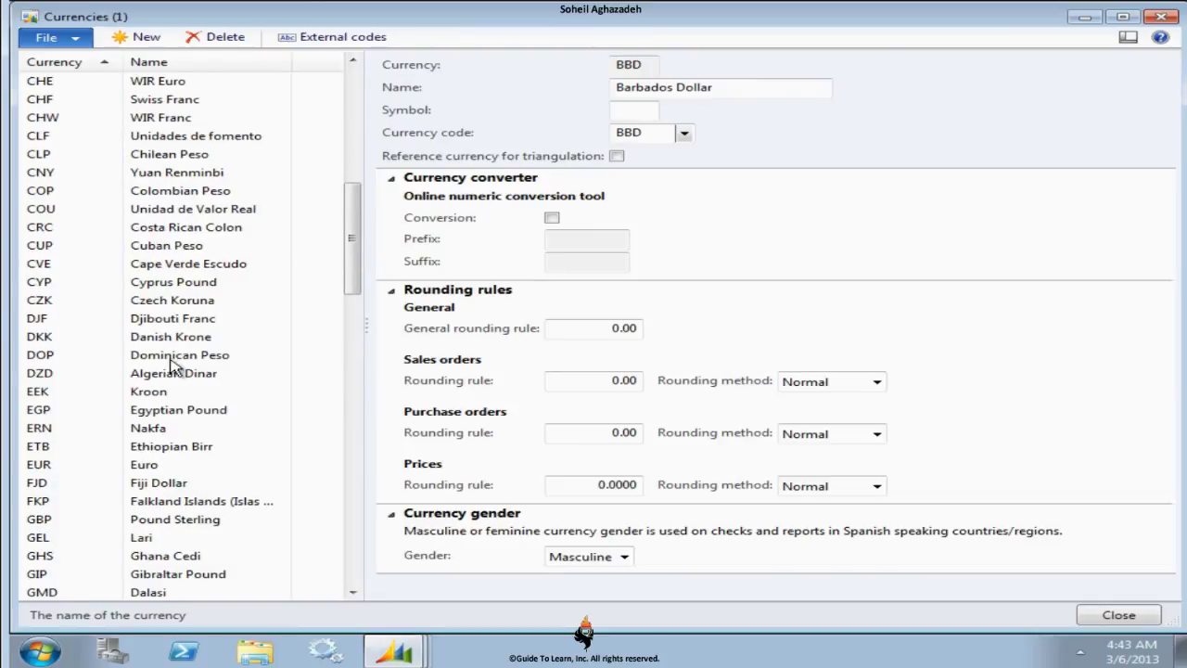
{"action": "left_click", "coordinate": [84, 466]}
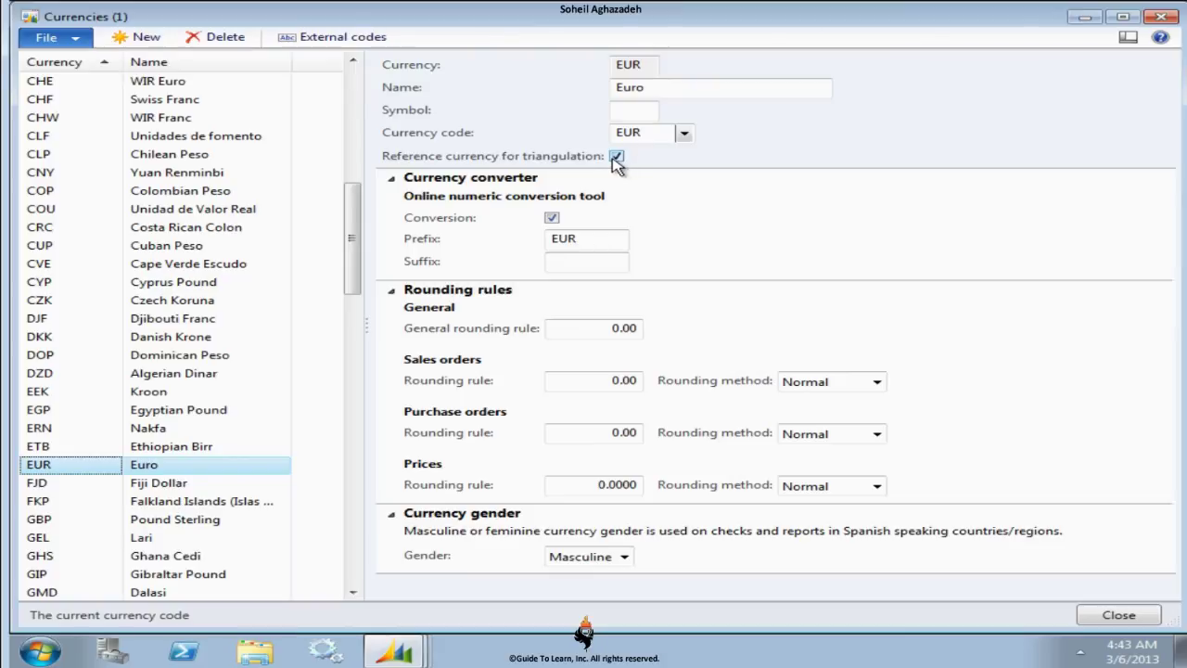
Try making Danish Krone the triangulation reference currency and dismiss the refusal warning
{"action": "left_click", "coordinate": [189, 340]}
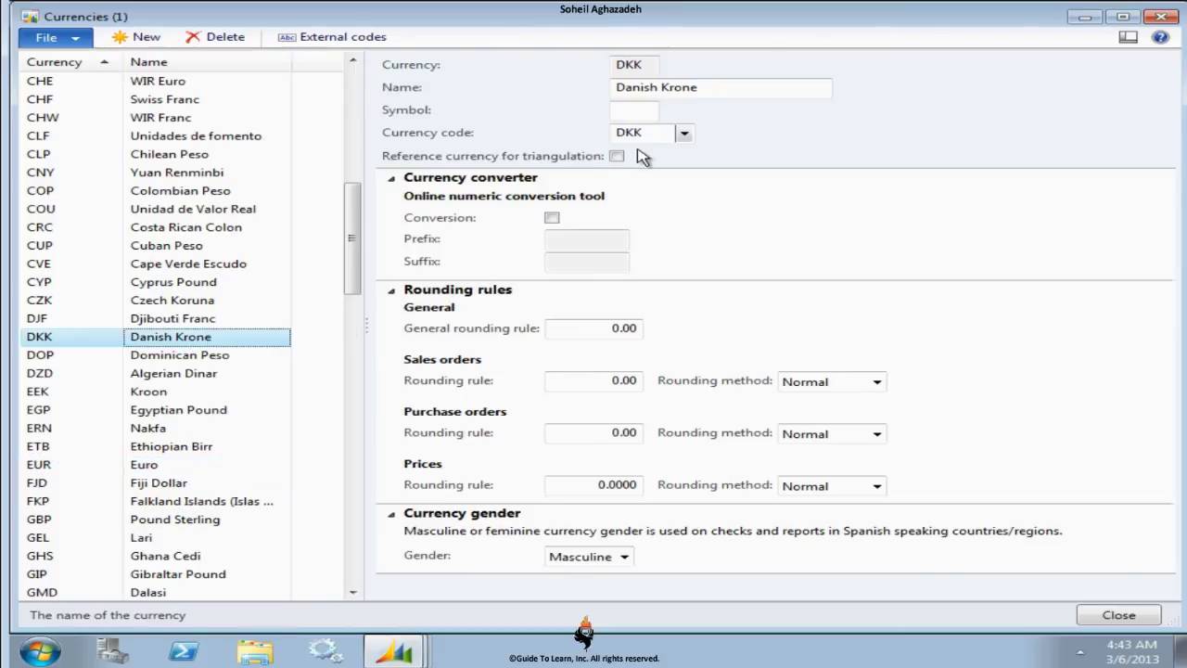
{"action": "left_click", "coordinate": [617, 158]}
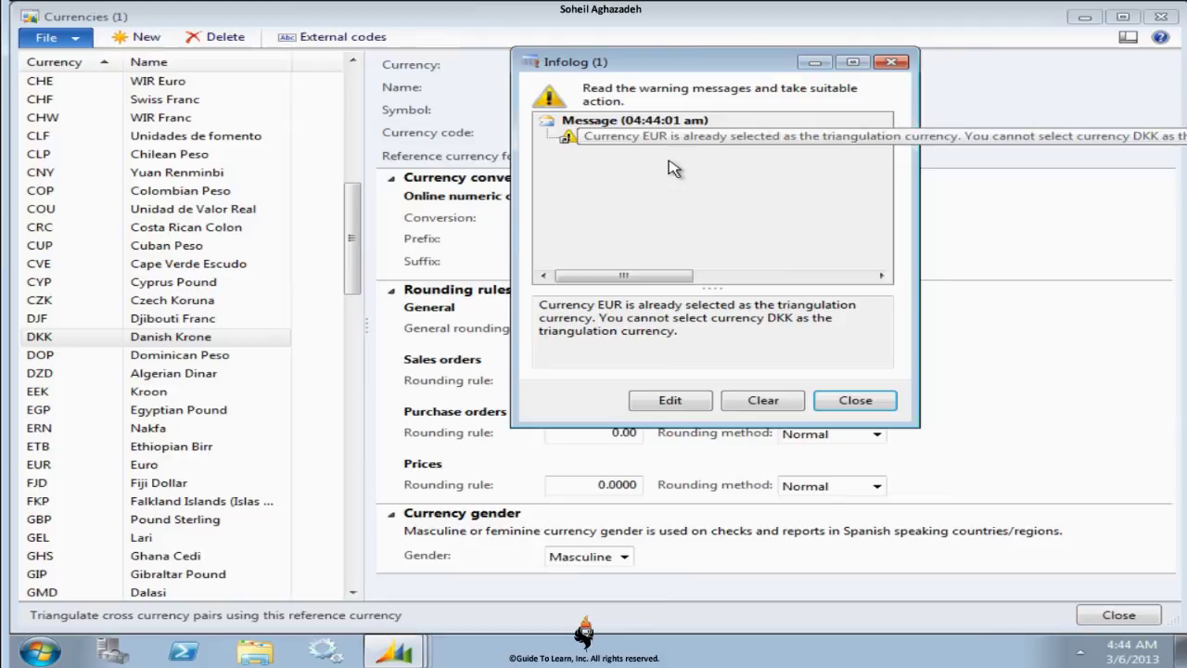
{"action": "left_click", "coordinate": [857, 408]}
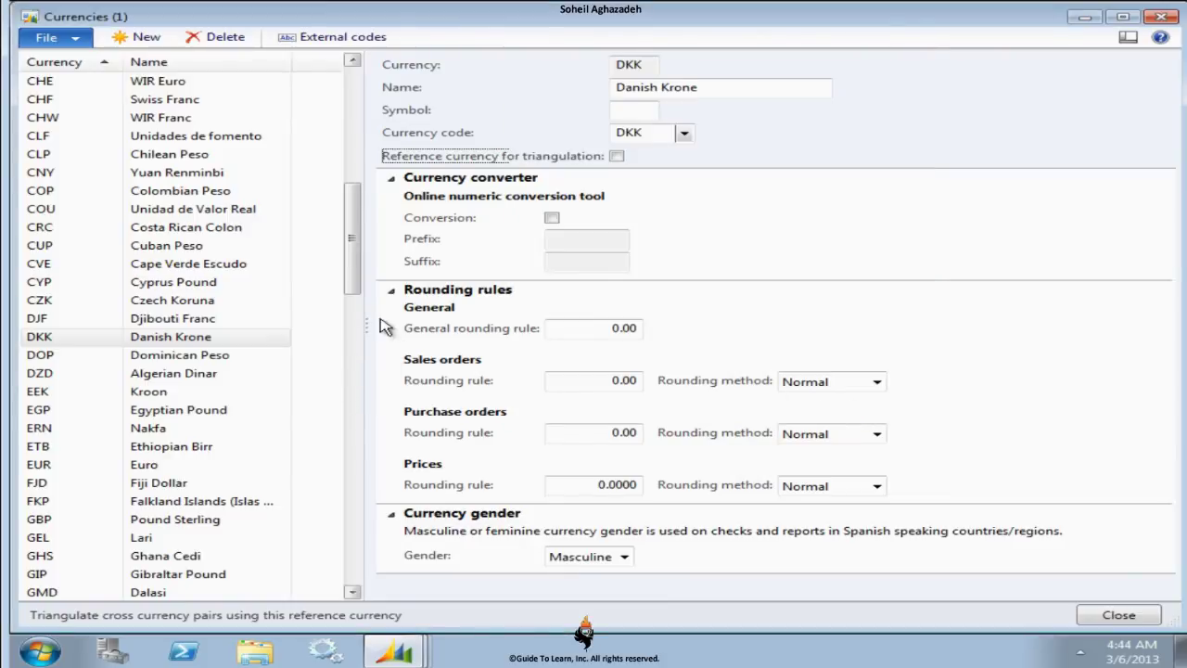